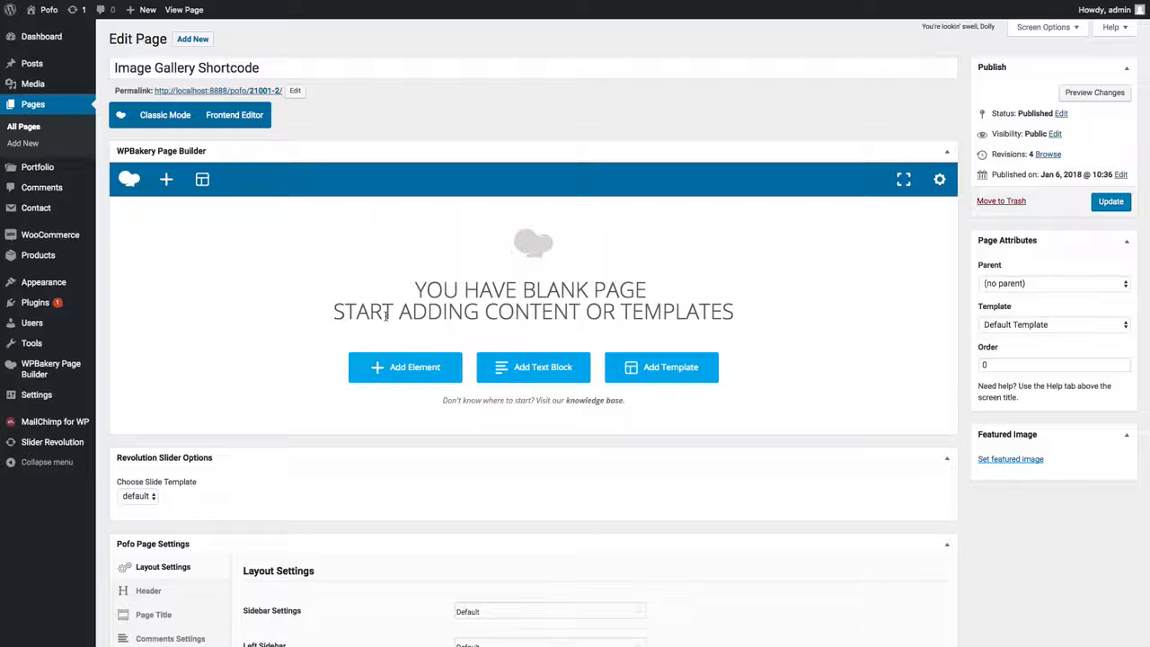
- Add a row to the blank page and insert the Pofo Image Gallery element in it
{"action": "left_click", "coordinate": [406, 366]}
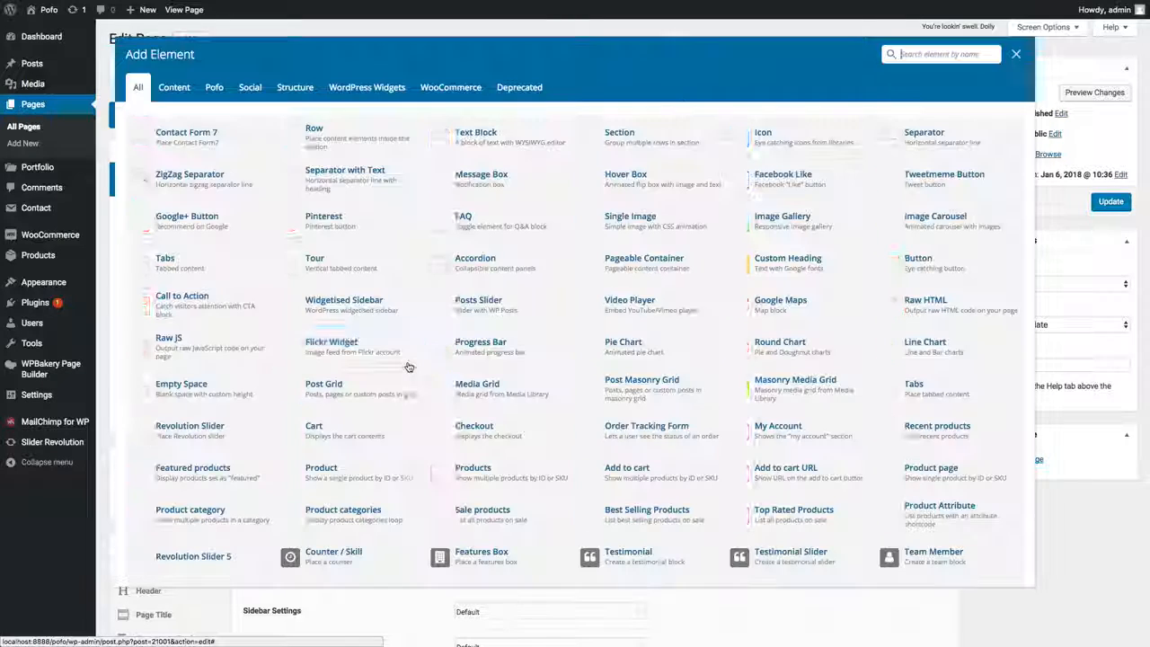
{"action": "left_click", "coordinate": [328, 148]}
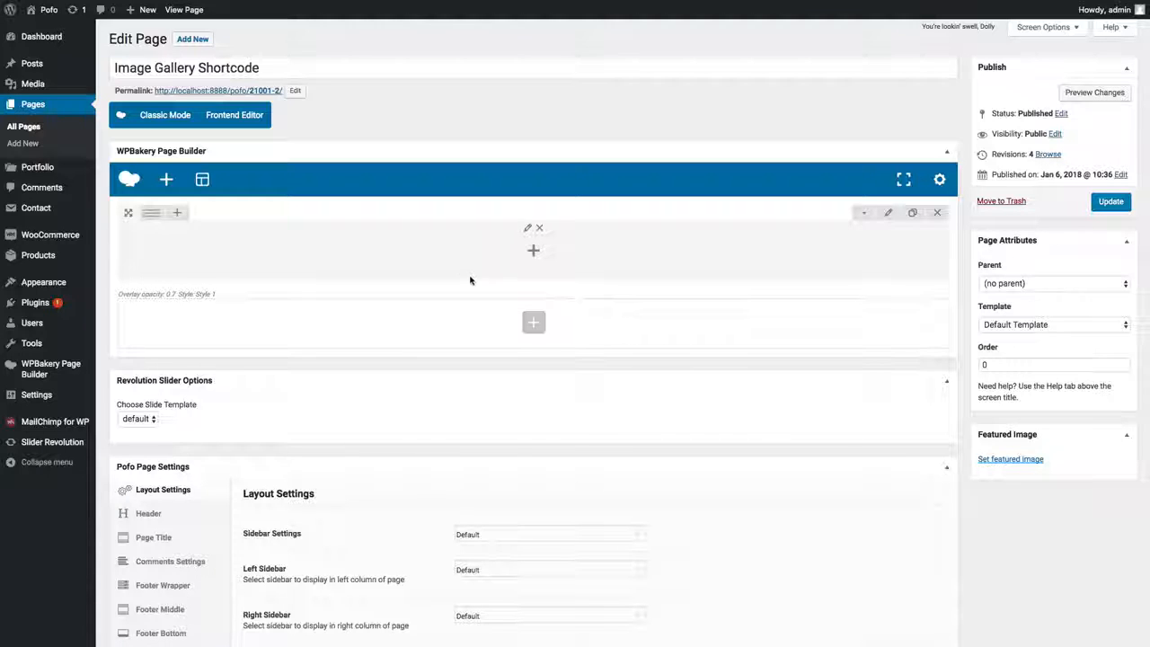
{"action": "left_click", "coordinate": [532, 251]}
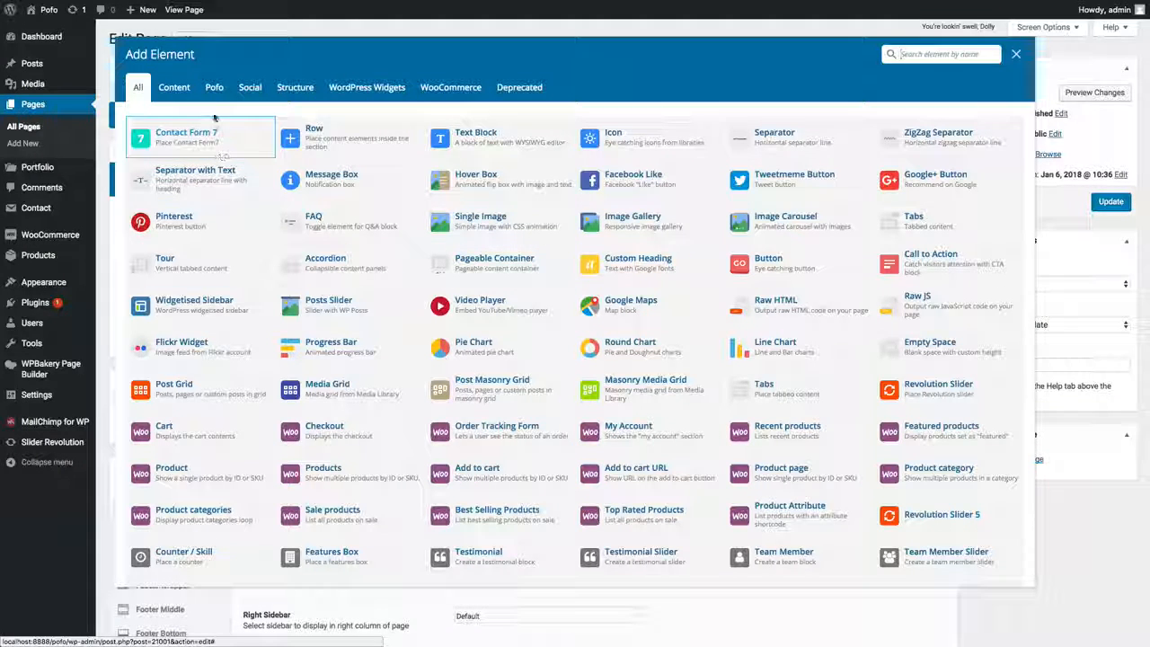
{"action": "left_click", "coordinate": [216, 90]}
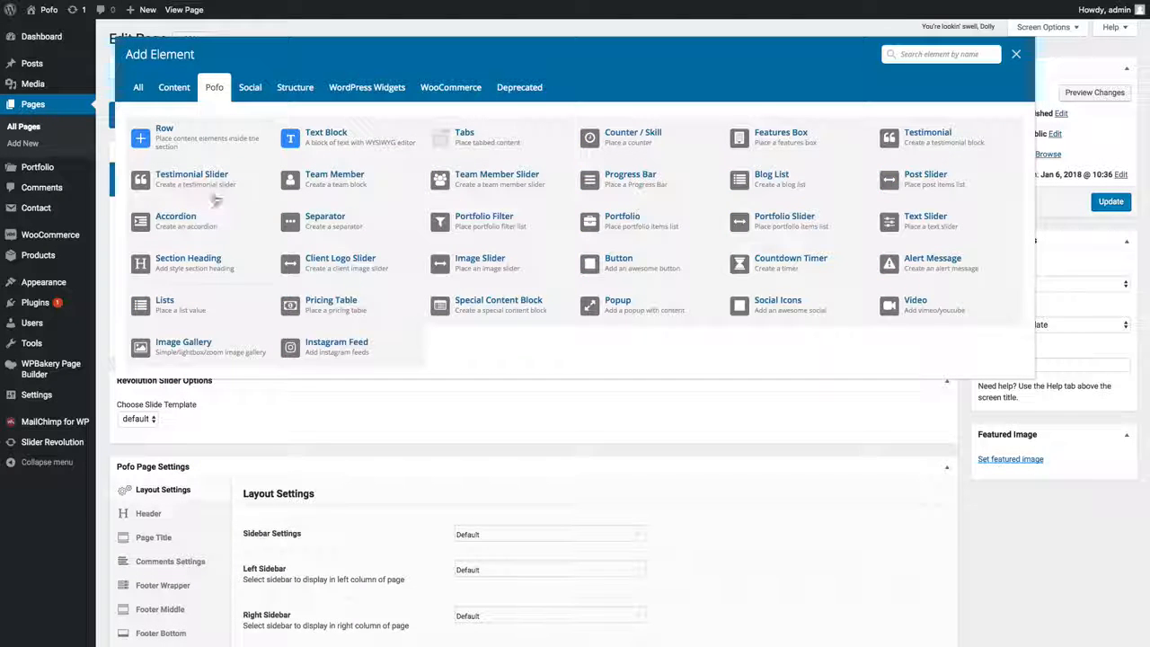
{"action": "left_click", "coordinate": [200, 348]}
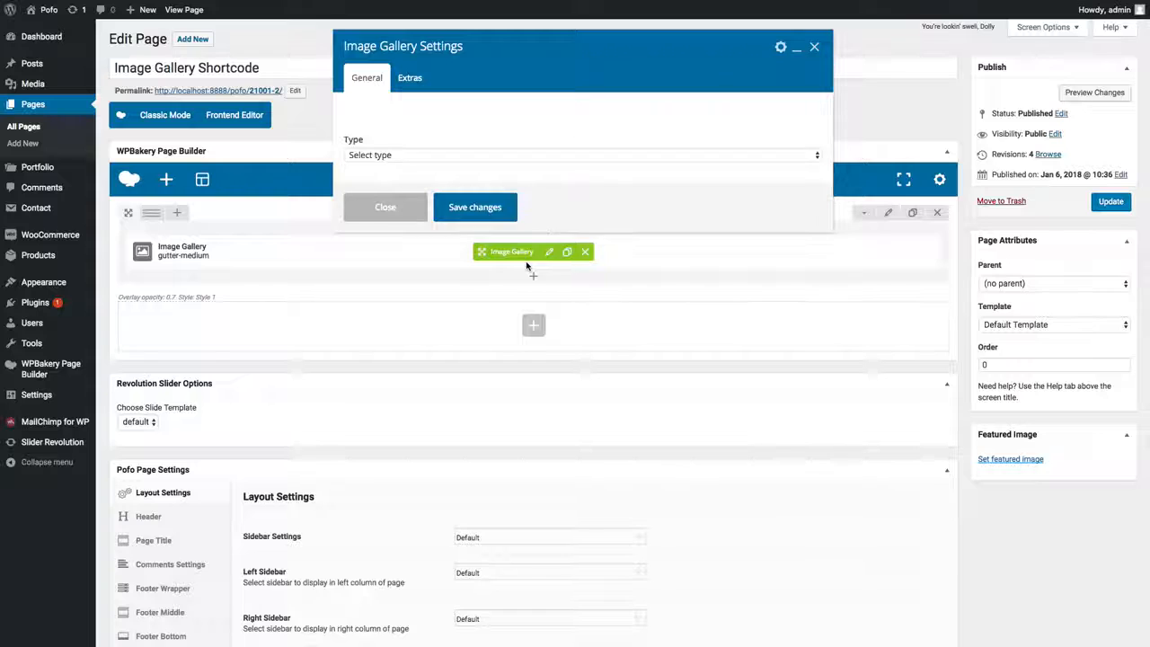
- Compare the Lightbox gallery and Zoom gallery type previews and set the gallery type to Simple image lightbox
{"action": "left_click", "coordinate": [397, 156]}
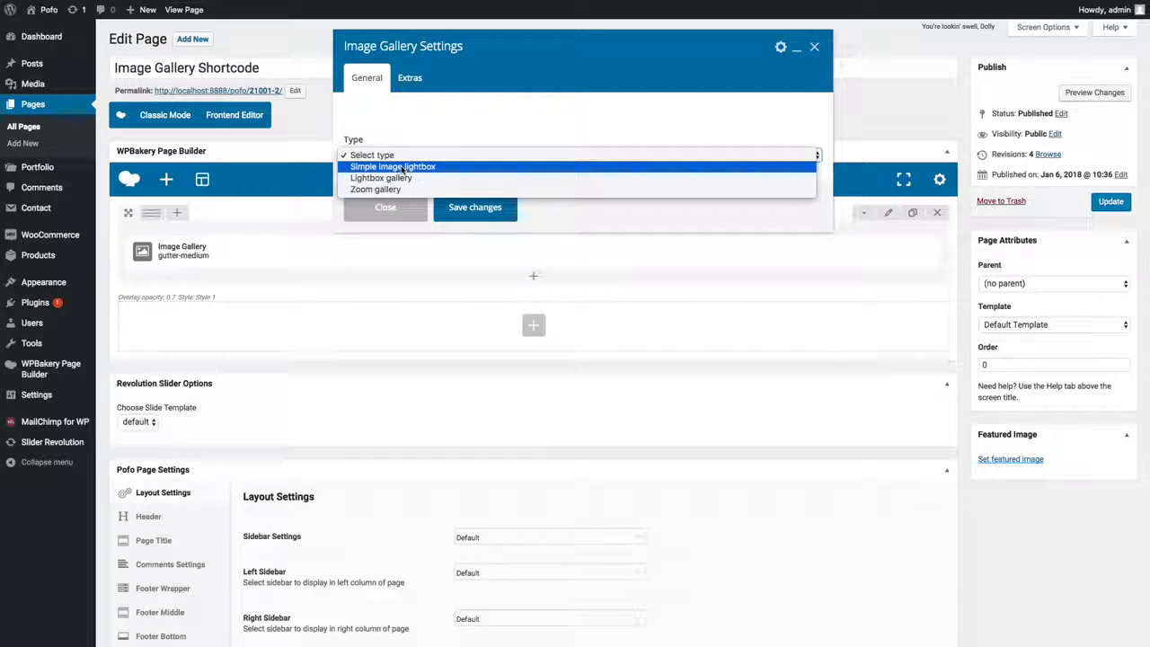
{"action": "left_click", "coordinate": [403, 168]}
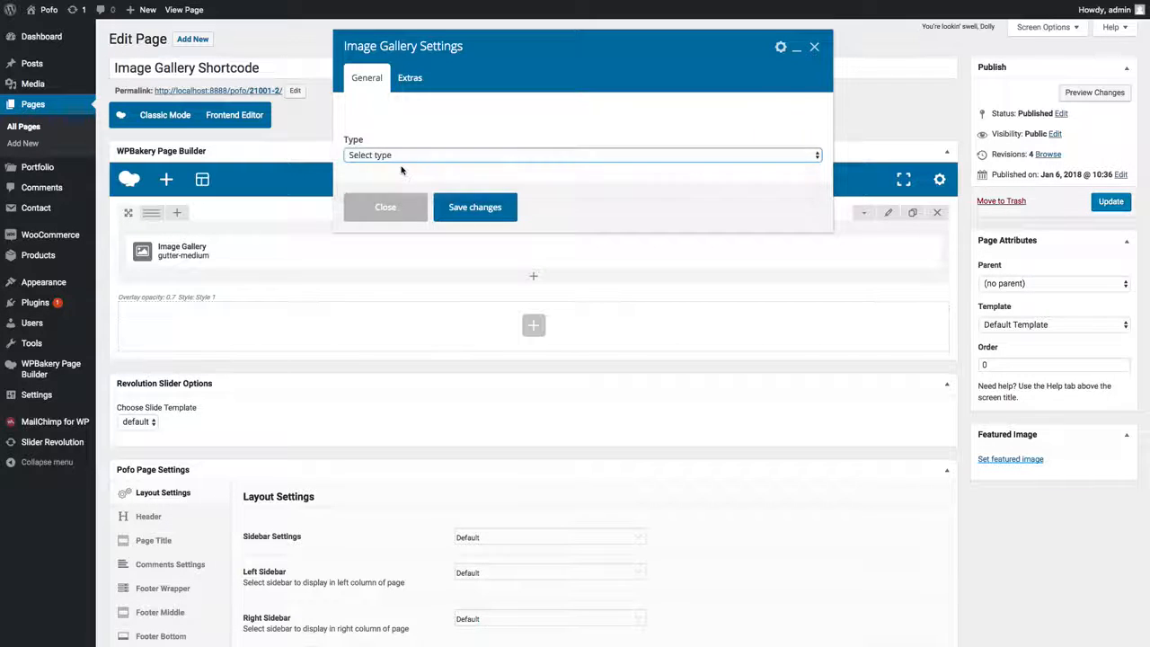
{"action": "left_click", "coordinate": [405, 127]}
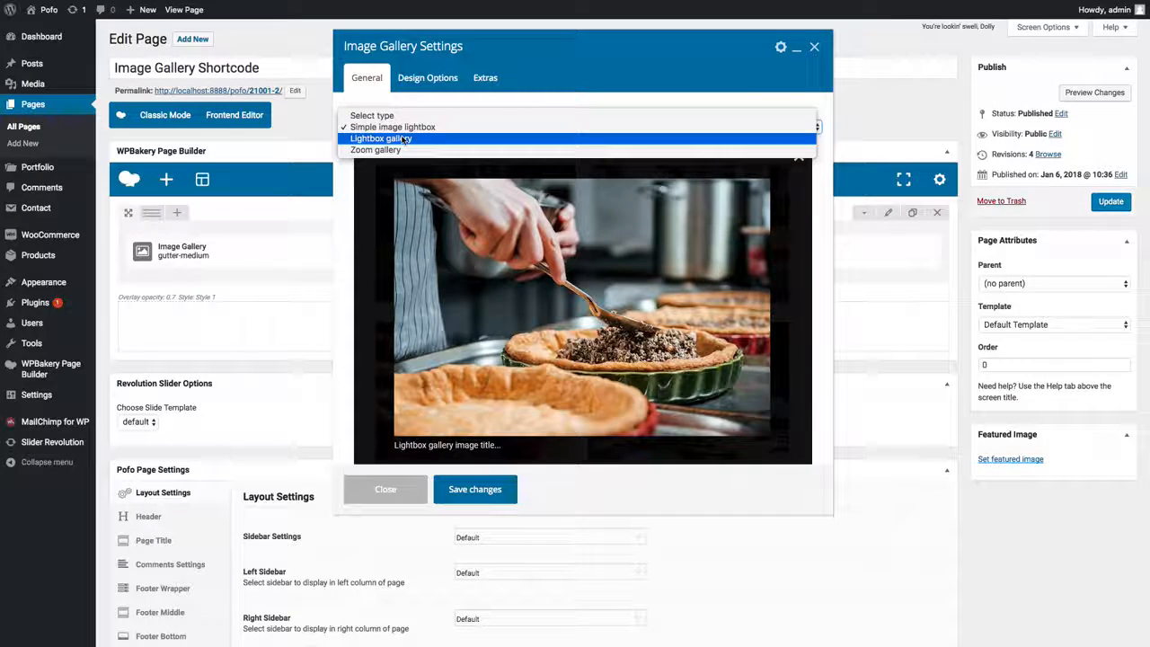
{"action": "left_click", "coordinate": [406, 139]}
{"action": "left_click", "coordinate": [412, 127]}
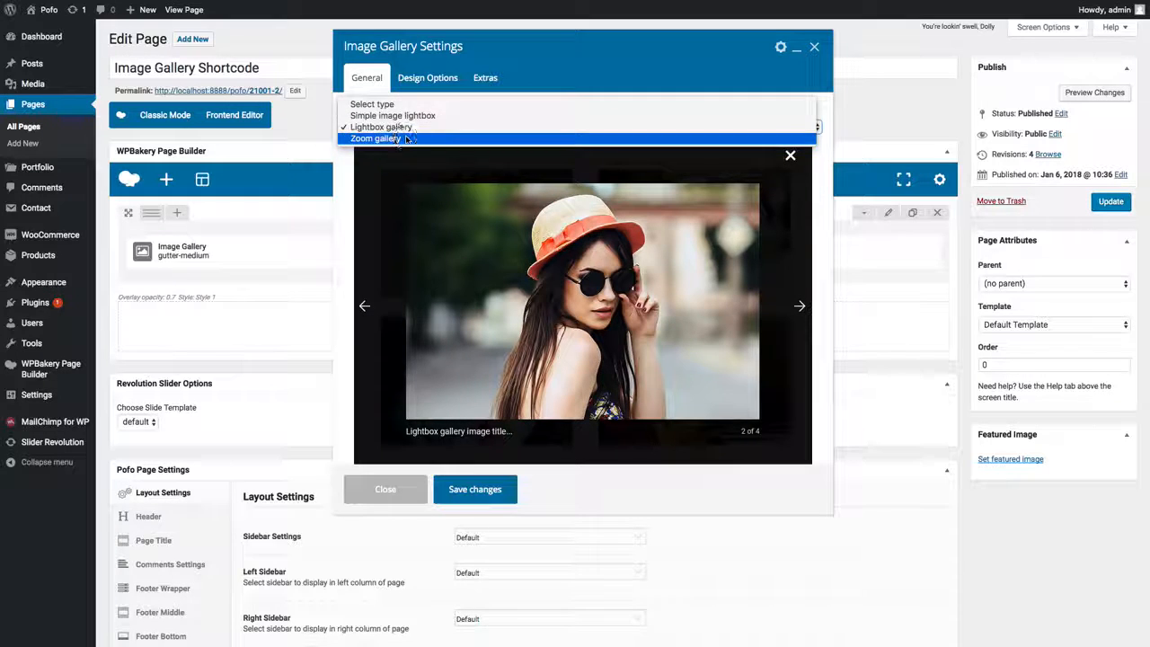
{"action": "left_click", "coordinate": [407, 138]}
{"action": "left_click", "coordinate": [411, 128]}
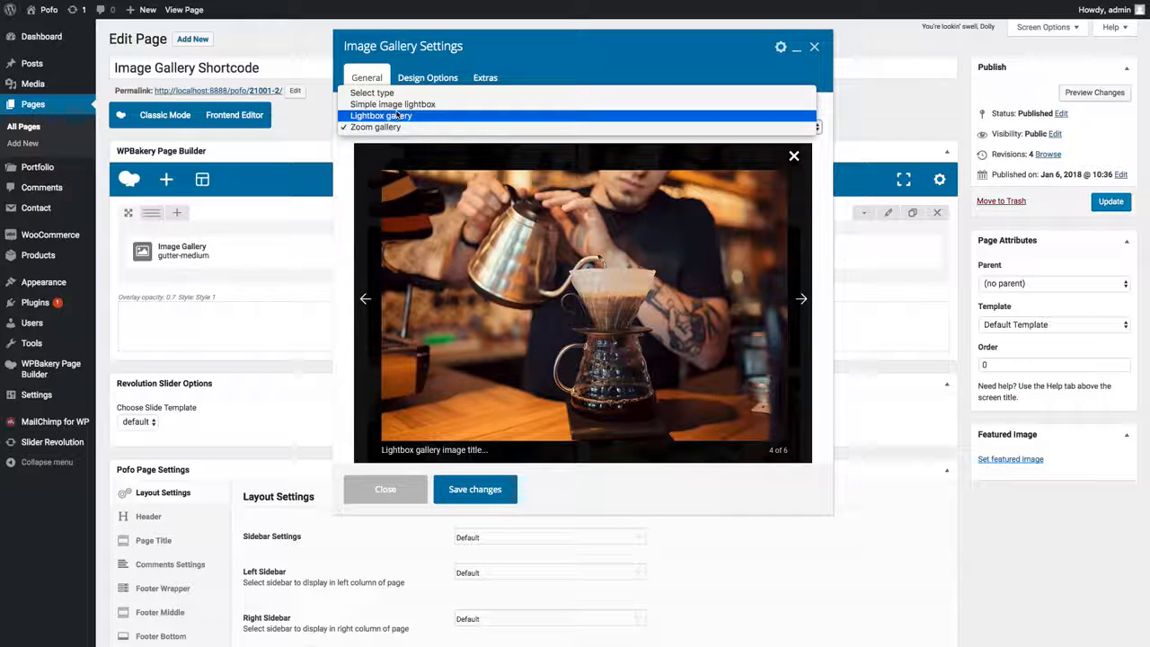
{"action": "left_click", "coordinate": [396, 106]}
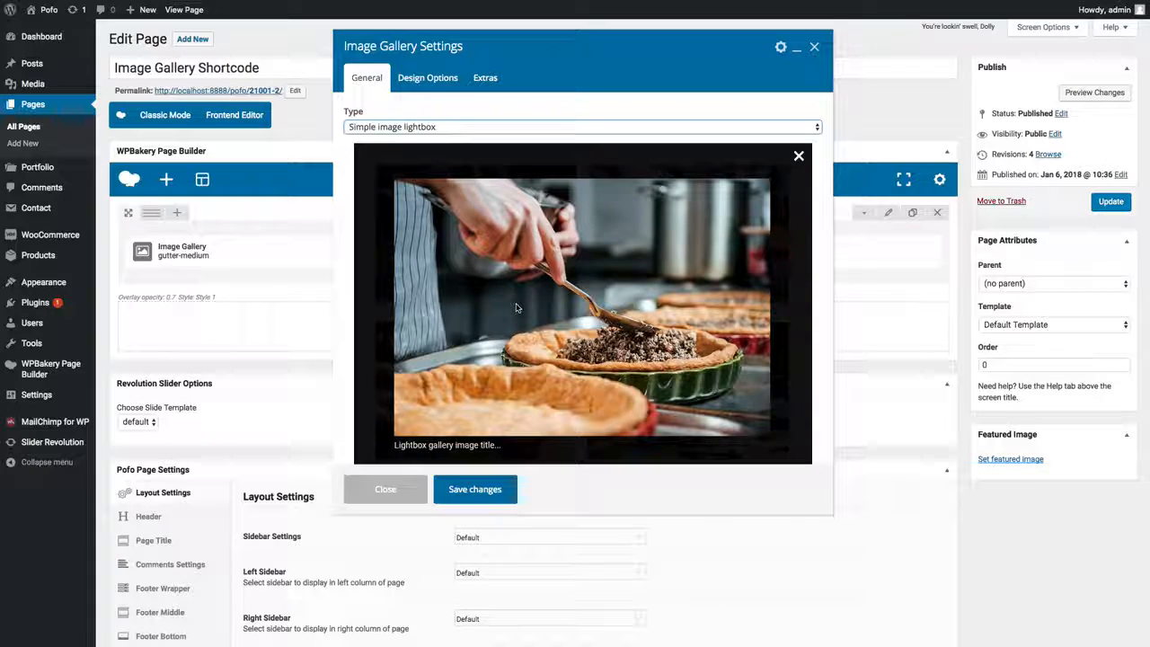
- Set blog-img103.jpg from the media library as the gallery image
{"action": "scroll", "coordinate": [375, 392], "scroll_direction": "down", "scroll_amount": 3}
{"action": "left_click", "coordinate": [374, 392]}
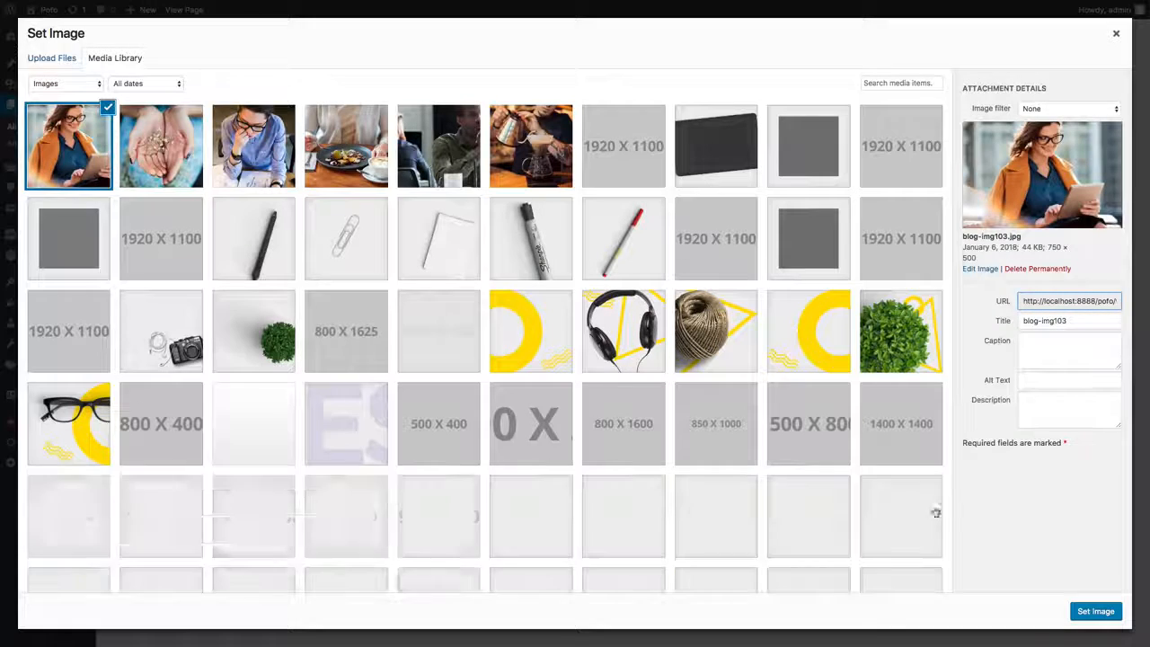
{"action": "left_click", "coordinate": [1094, 612]}
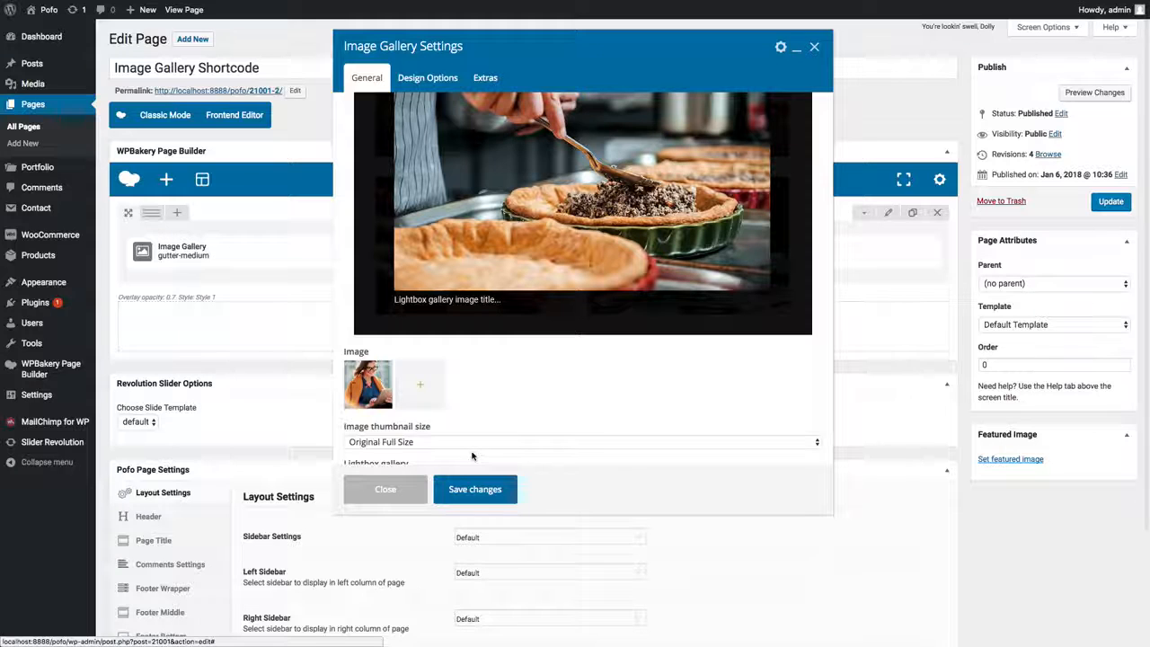
- Choose Original Full Size as the image thumbnail size and set the CSS animation to bounceIn
{"action": "scroll", "coordinate": [423, 415], "scroll_direction": "down", "scroll_amount": 2}
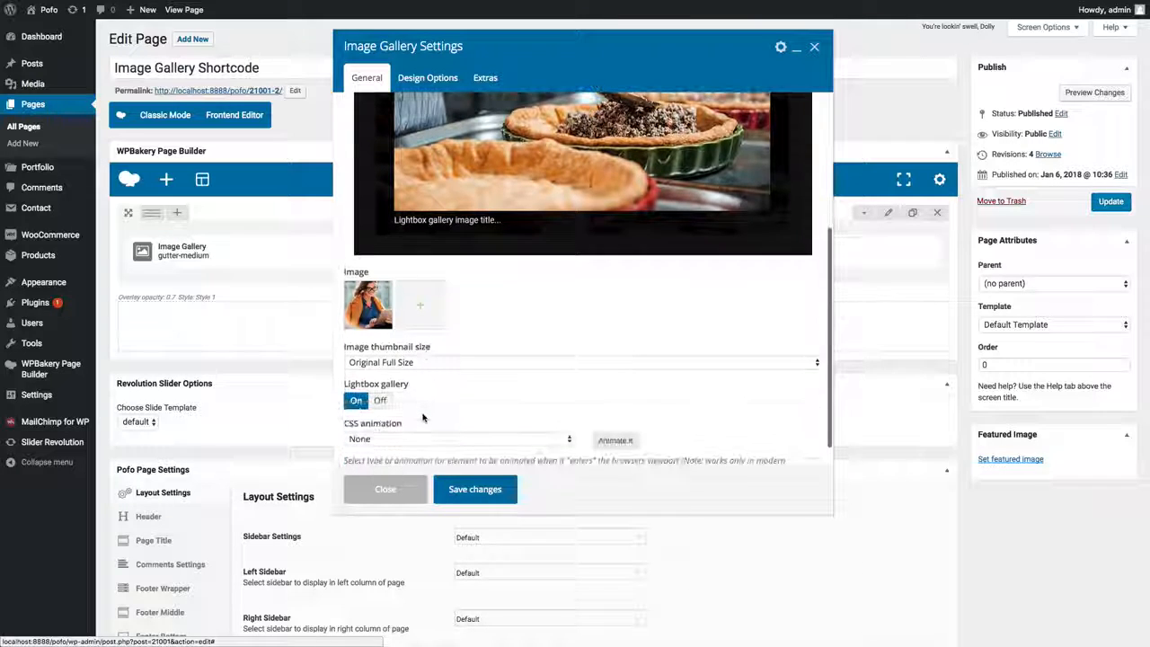
{"action": "left_click", "coordinate": [433, 363]}
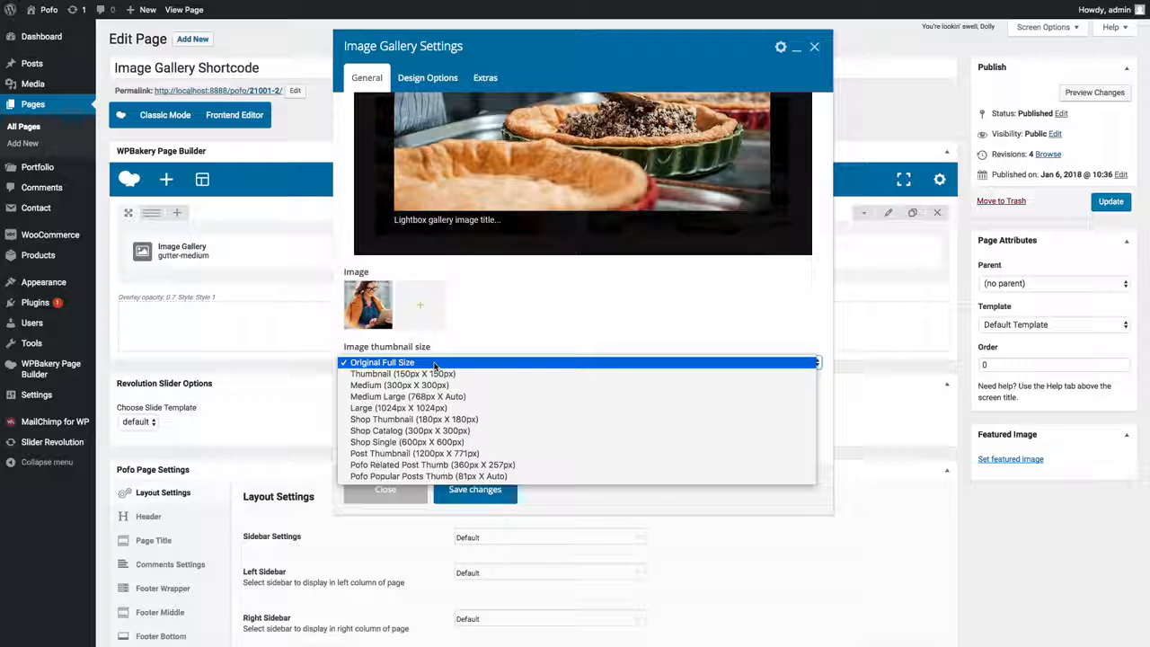
{"action": "left_click", "coordinate": [434, 362]}
{"action": "scroll", "coordinate": [378, 392], "scroll_direction": "down", "scroll_amount": 1}
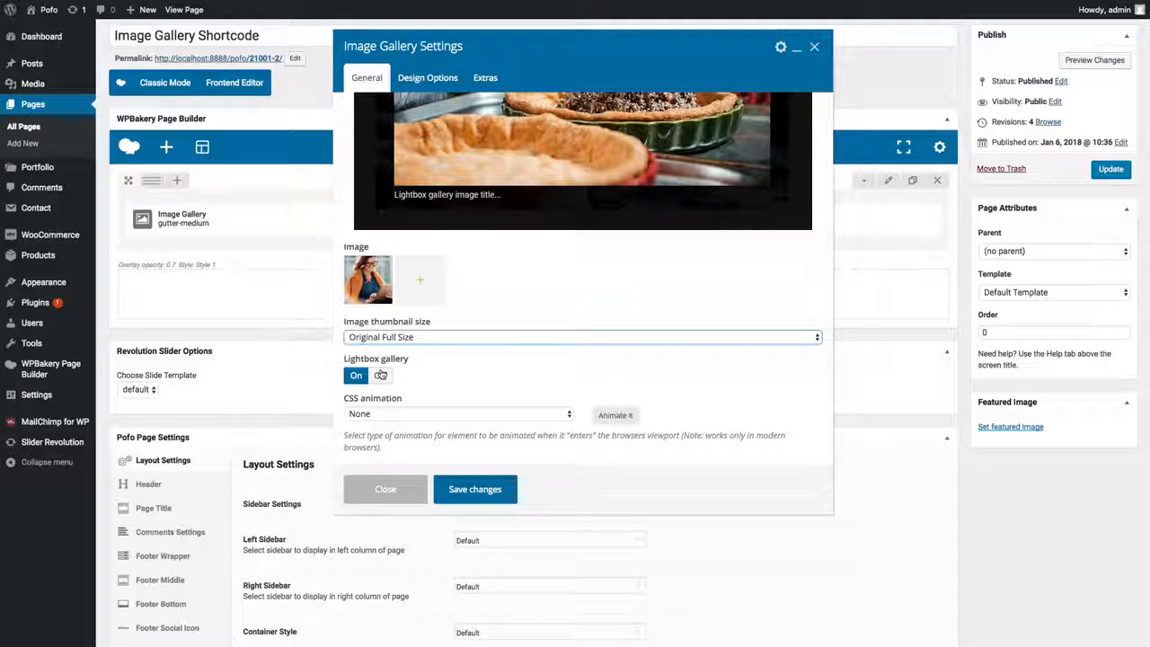
{"action": "left_click", "coordinate": [415, 414]}
{"action": "scroll", "coordinate": [419, 508], "scroll_direction": "down", "scroll_amount": 2}
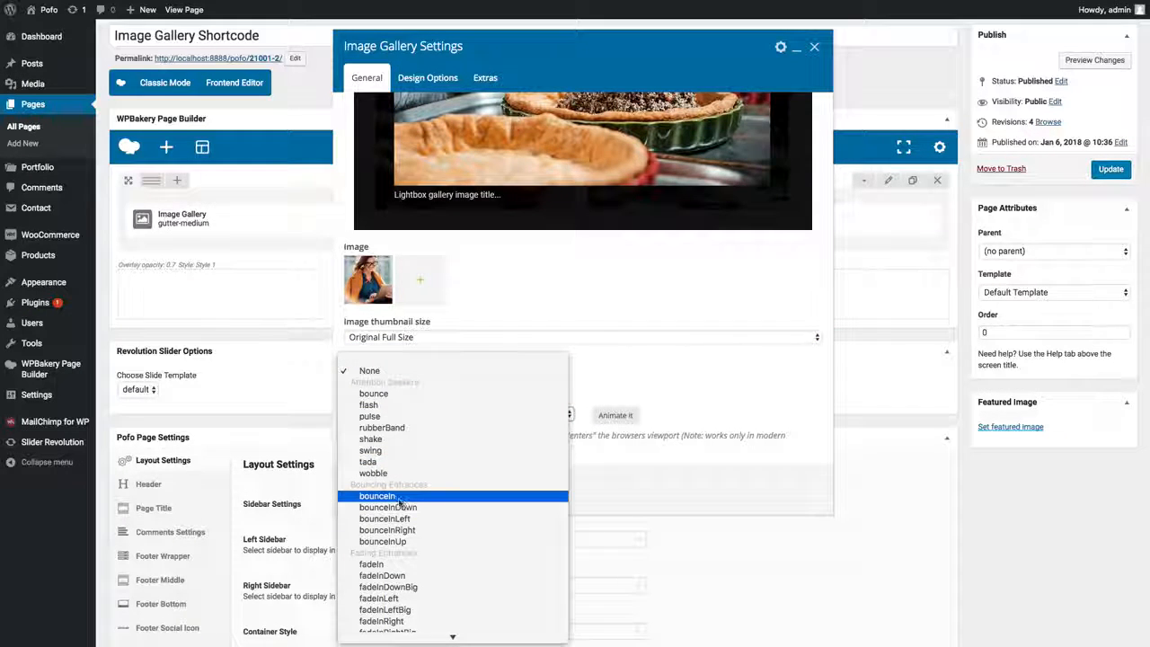
{"action": "left_click", "coordinate": [400, 497]}
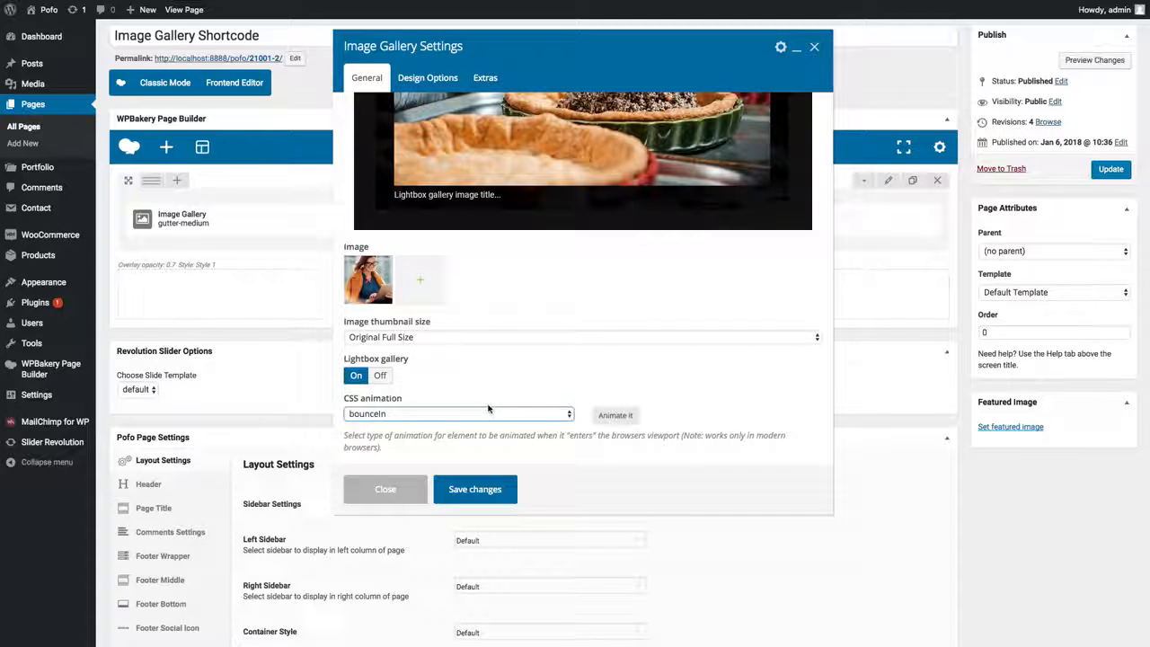
- Examine the gallery's design options for margin, border, padding, border style, border radius and background
{"action": "left_click", "coordinate": [431, 79]}
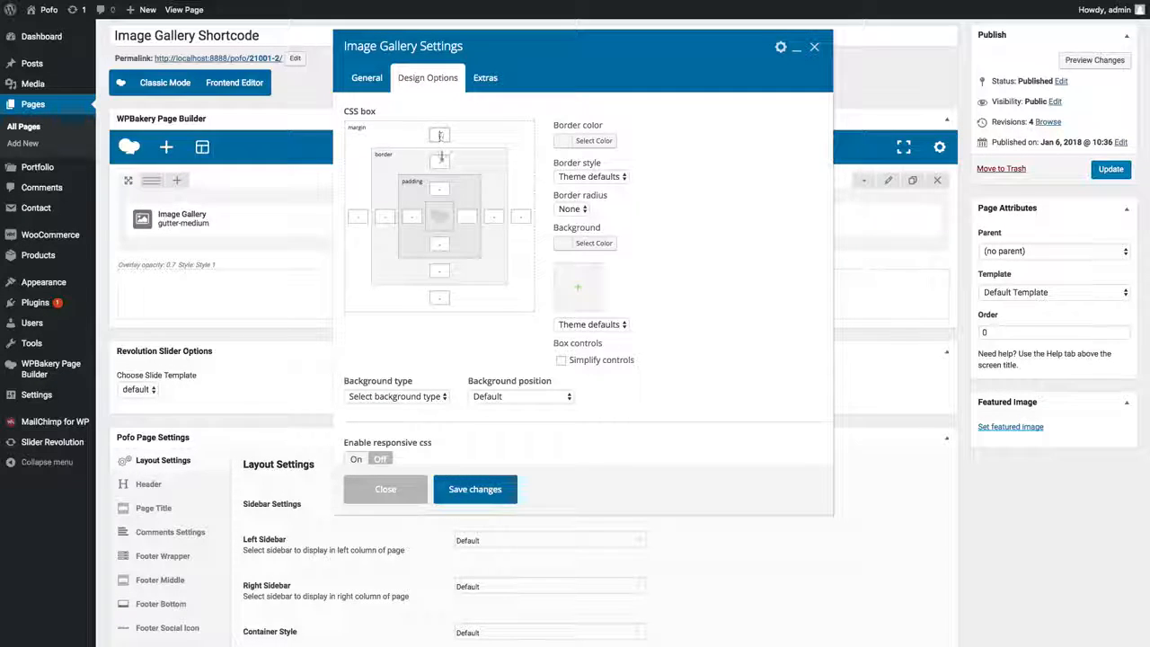
{"action": "left_click", "coordinate": [439, 189]}
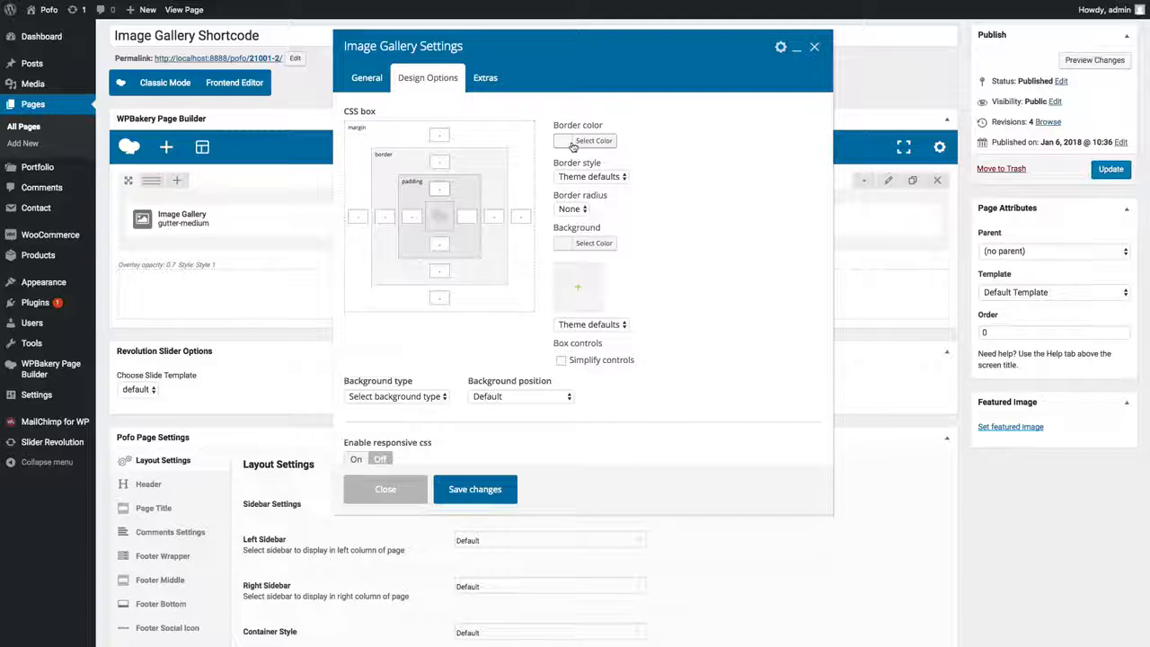
{"action": "left_click", "coordinate": [588, 176]}
{"action": "left_click", "coordinate": [745, 174]}
{"action": "left_click", "coordinate": [573, 208]}
{"action": "left_click", "coordinate": [575, 210]}
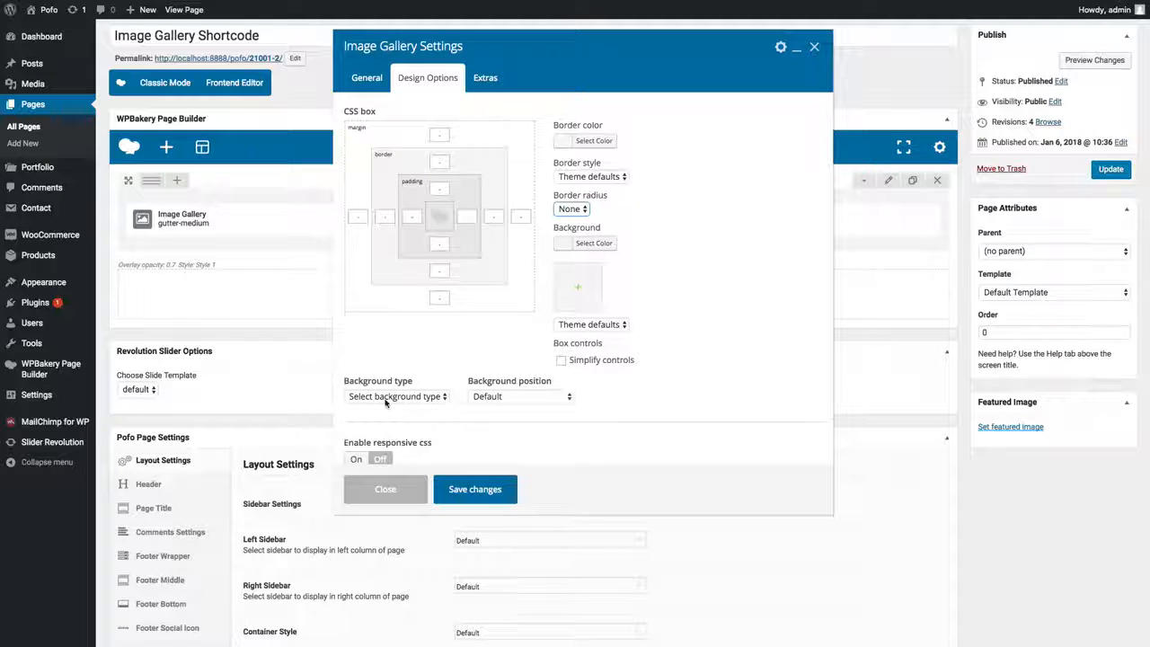
{"action": "scroll", "coordinate": [385, 402], "scroll_direction": "down", "scroll_amount": 1}
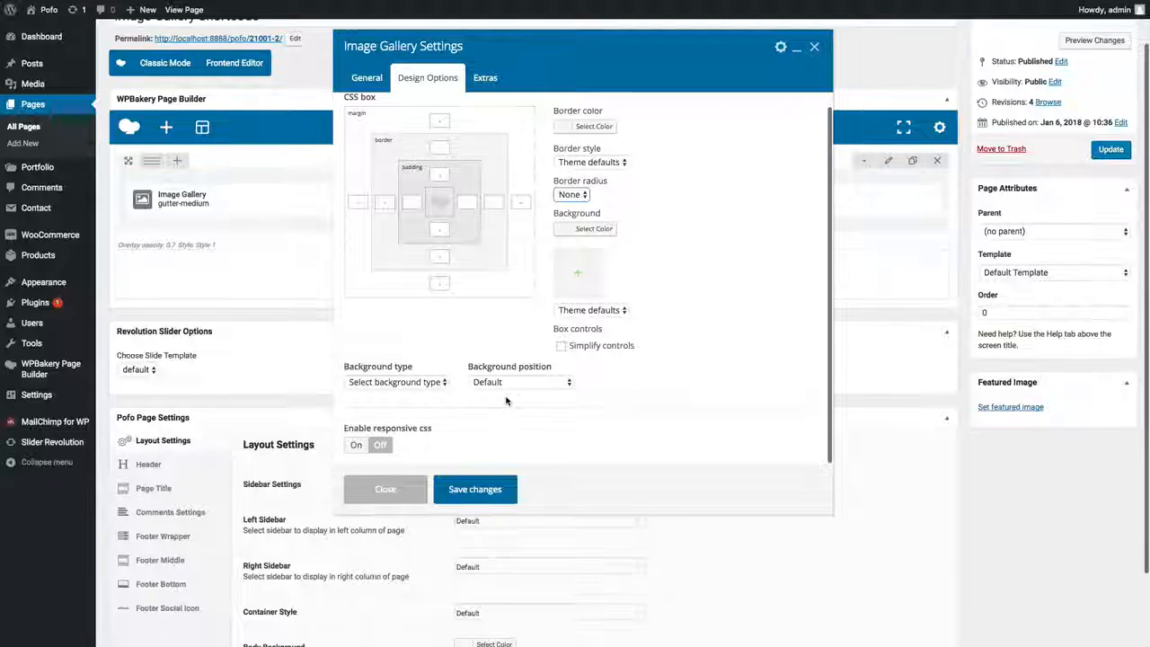
- Enable responsive CSS to examine its Mini Desktop, Tablet and Mobile settings, and turn it off again
{"action": "left_click", "coordinate": [357, 447]}
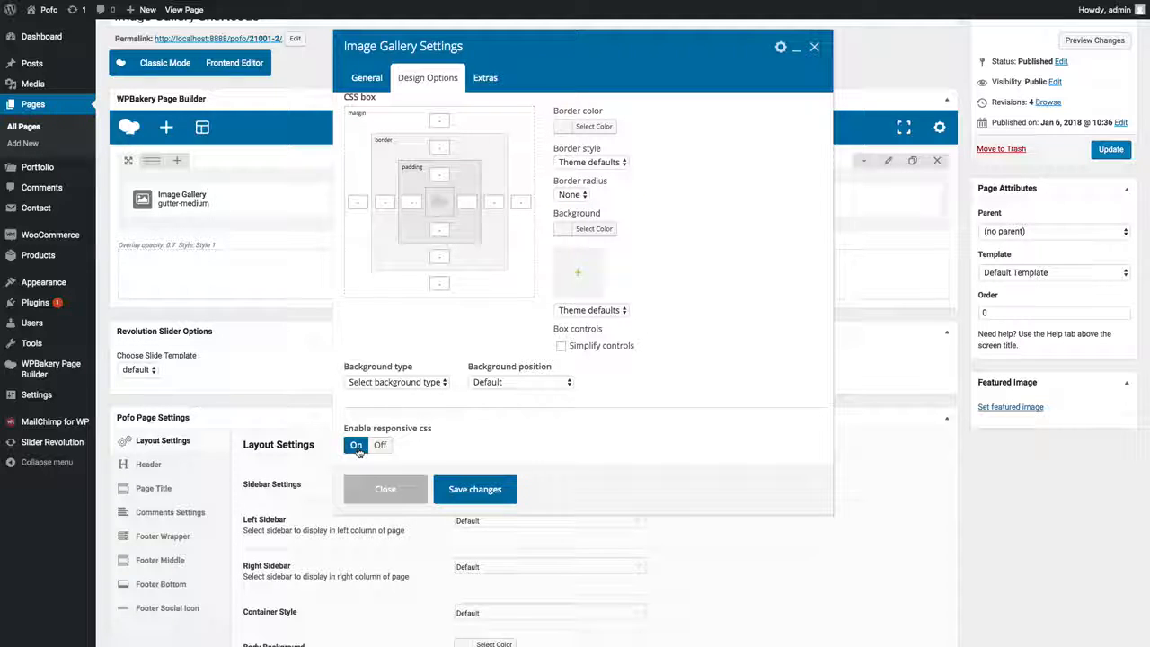
{"action": "scroll", "coordinate": [466, 430], "scroll_direction": "down", "scroll_amount": 2}
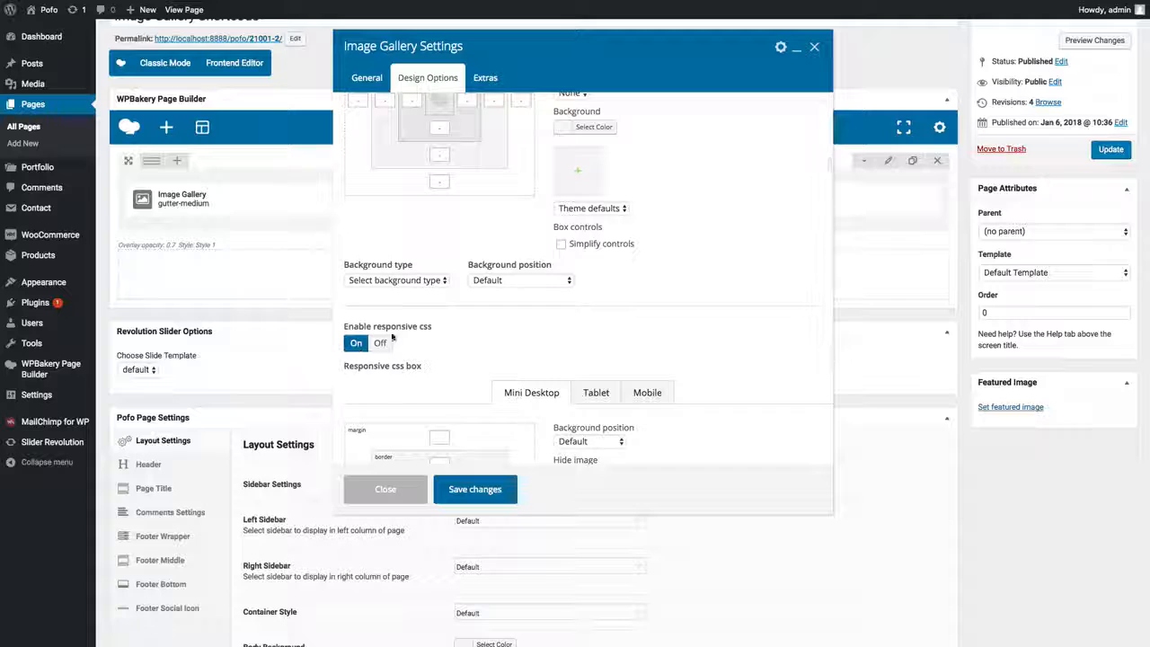
{"action": "scroll", "coordinate": [456, 395], "scroll_direction": "down", "scroll_amount": 3}
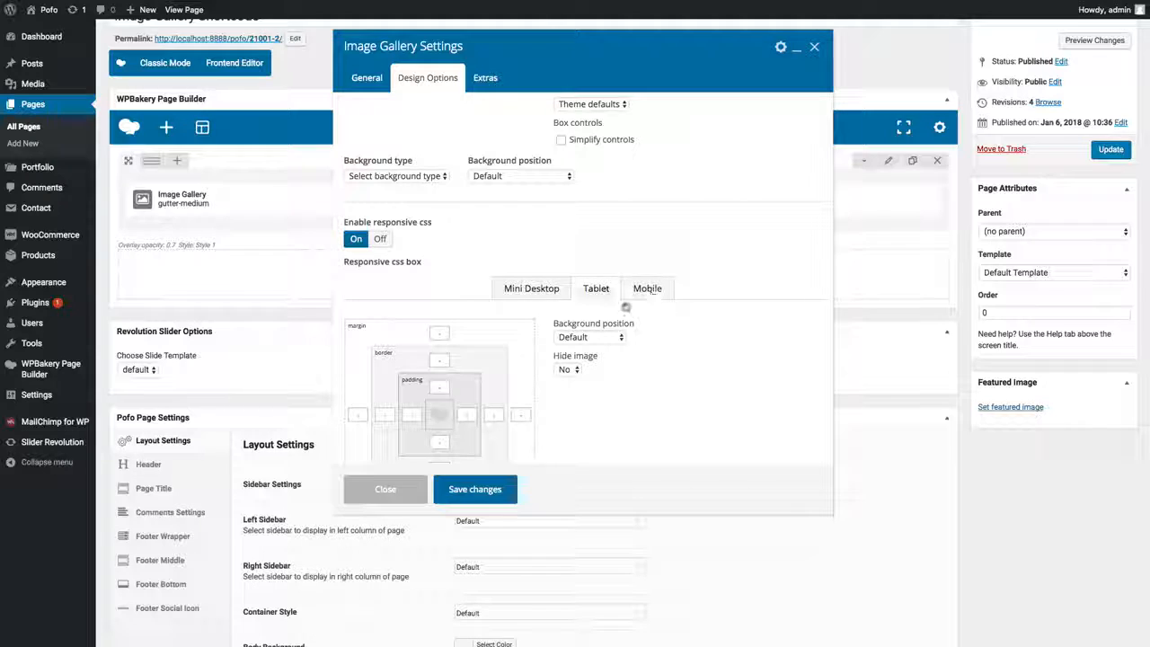
{"action": "scroll", "coordinate": [574, 310], "scroll_direction": "up", "scroll_amount": 4}
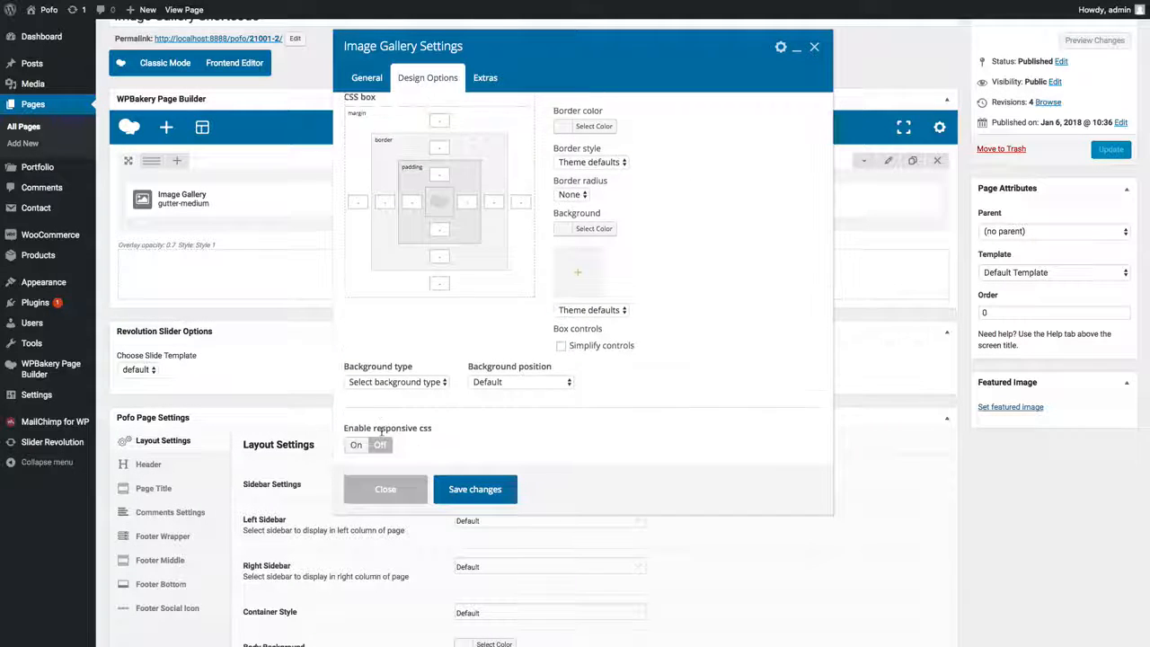
- Examine the Element ID and Extra class name fields in the gallery's extra settings
{"action": "left_click", "coordinate": [487, 79]}
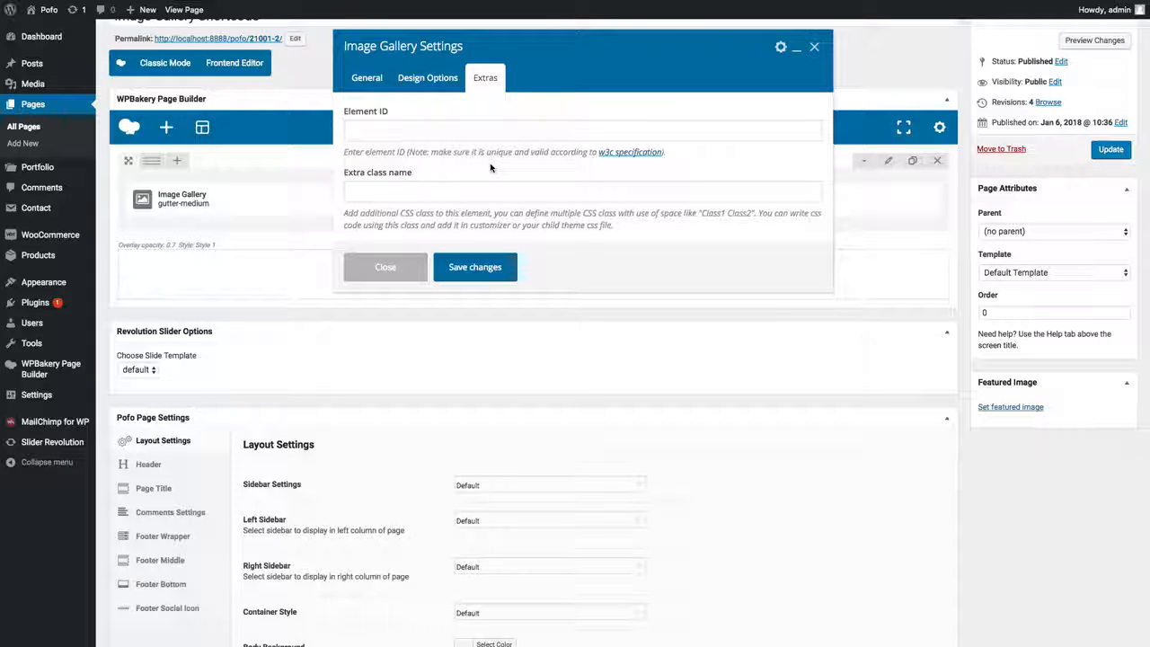
{"action": "left_click", "coordinate": [394, 132]}
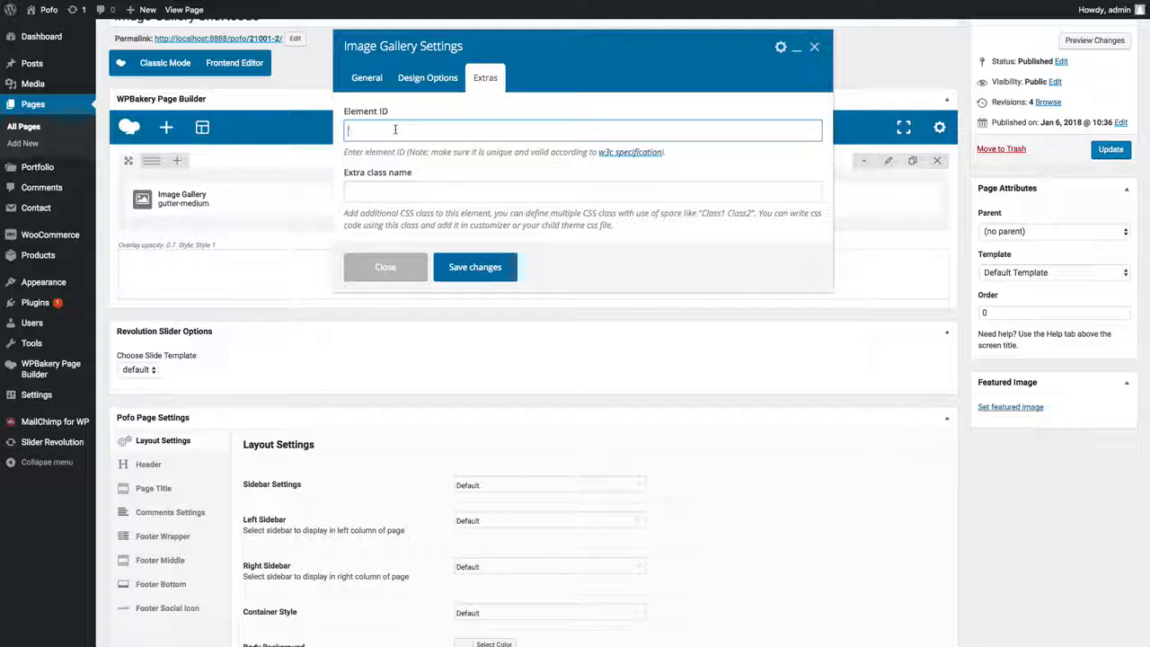
{"action": "left_click", "coordinate": [405, 195]}
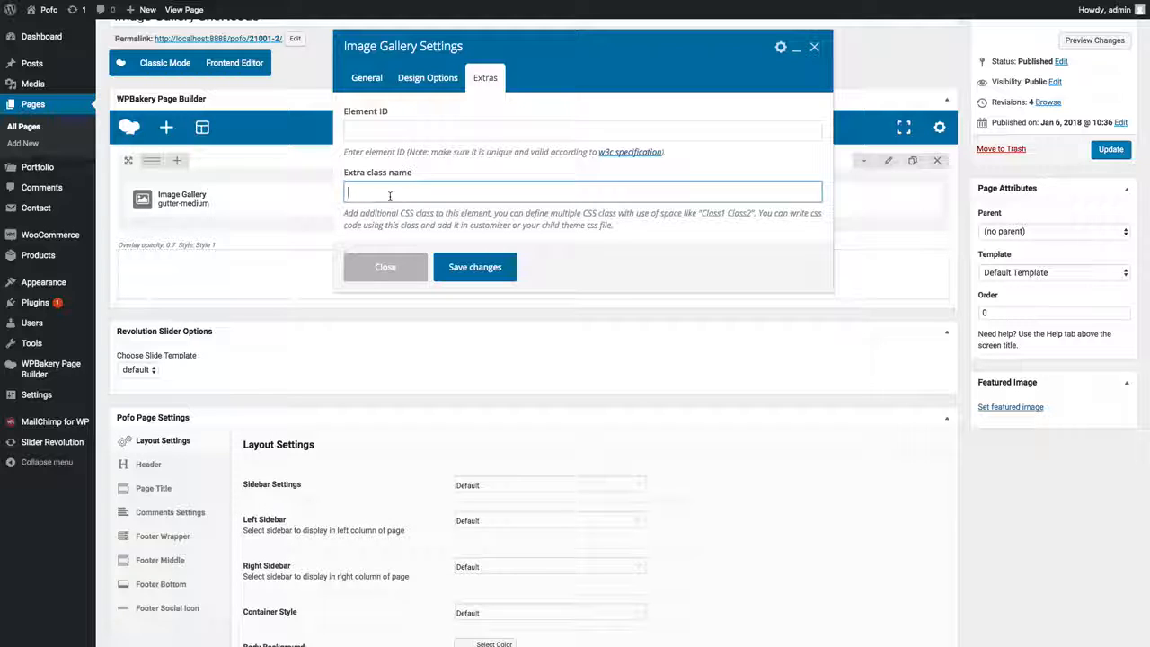
{"action": "left_click", "coordinate": [397, 131]}
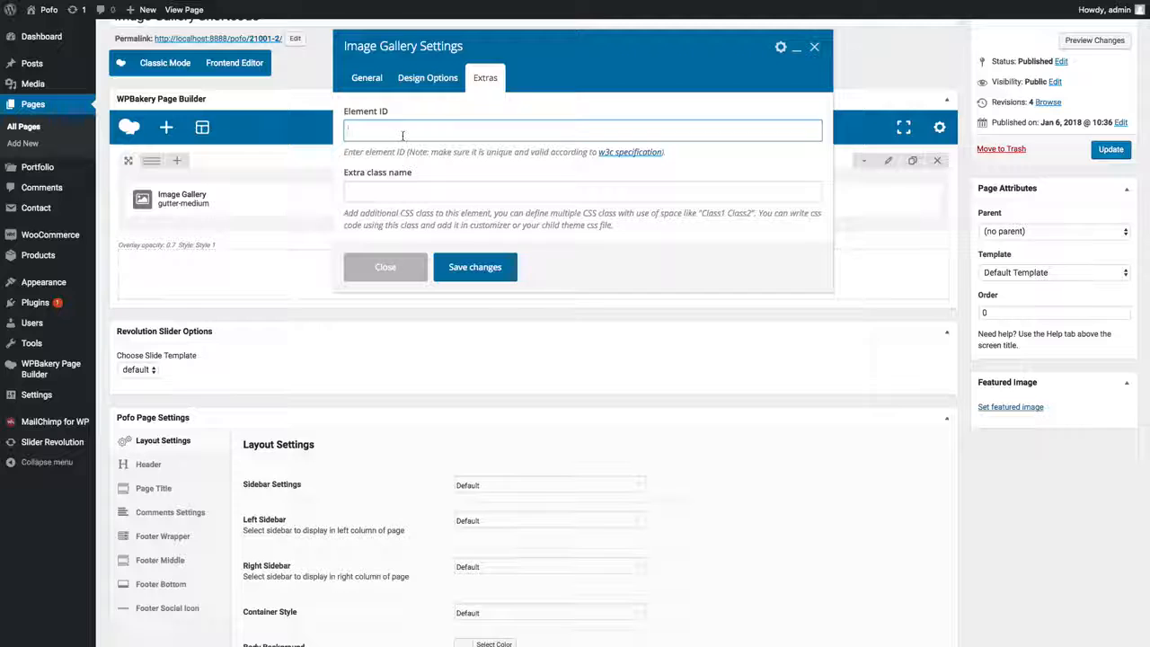
{"action": "left_click", "coordinate": [398, 196]}
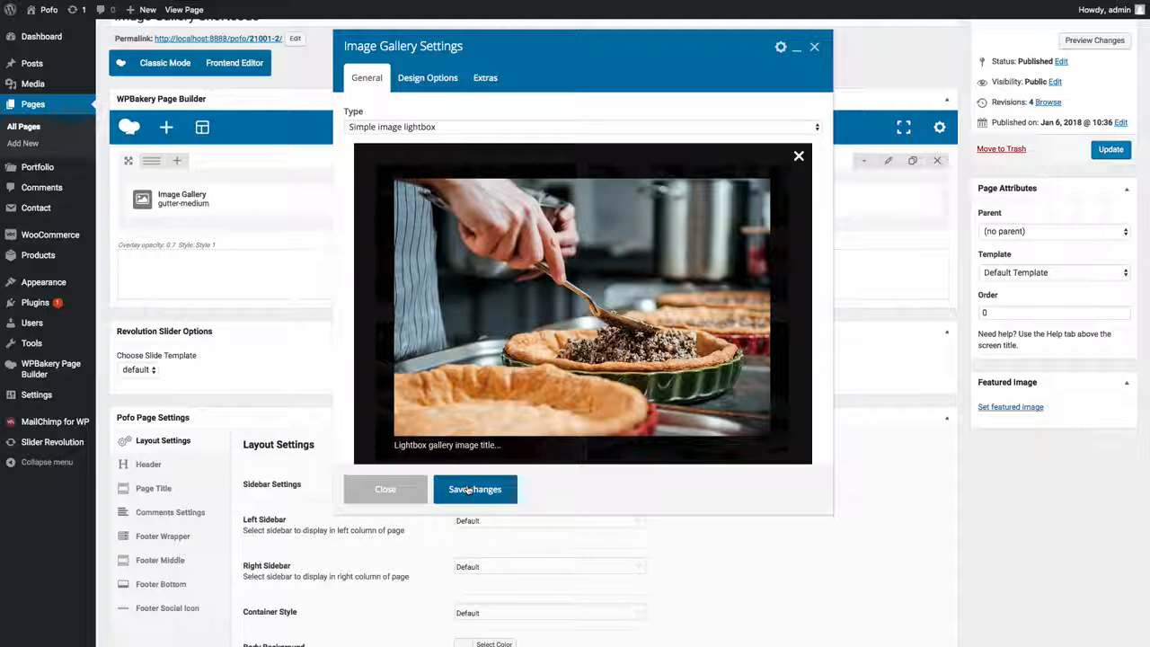
- Save the gallery settings and preview the page, opening and closing the image in its lightbox
{"action": "left_click", "coordinate": [468, 489]}
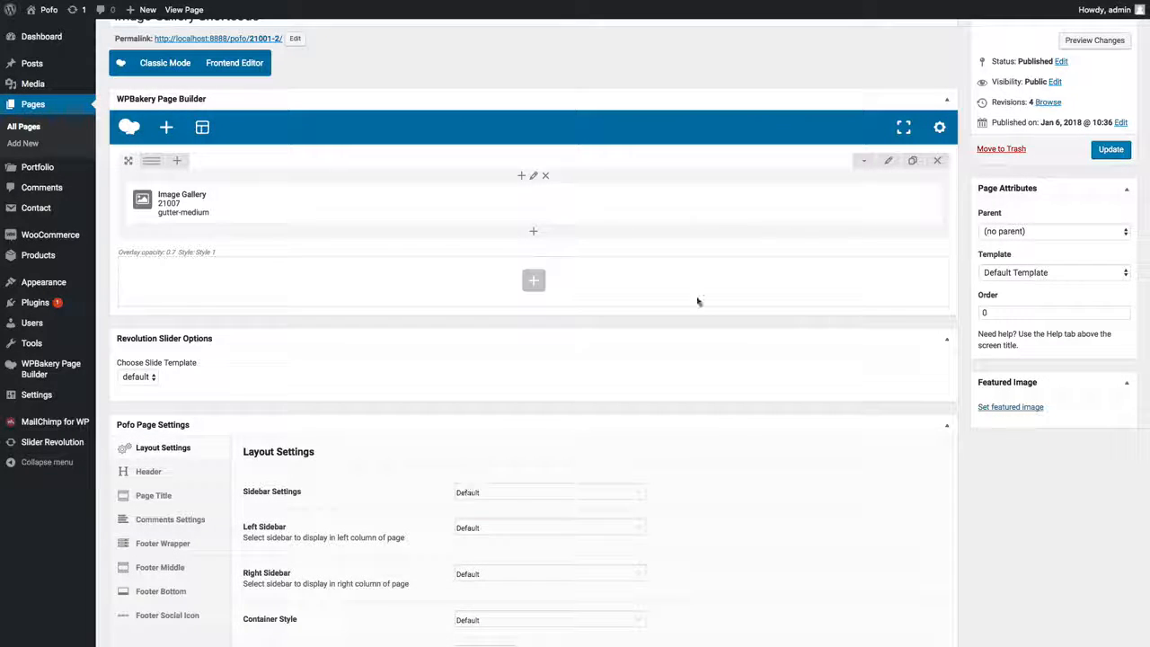
{"action": "left_click", "coordinate": [1093, 41]}
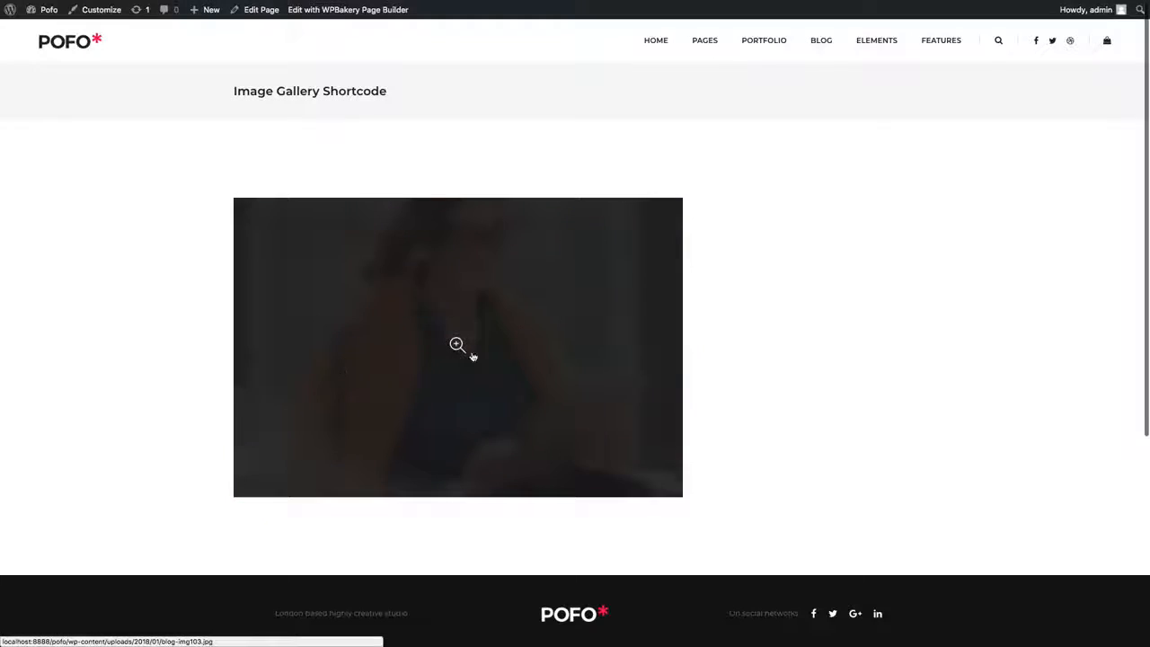
{"action": "left_click", "coordinate": [473, 356]}
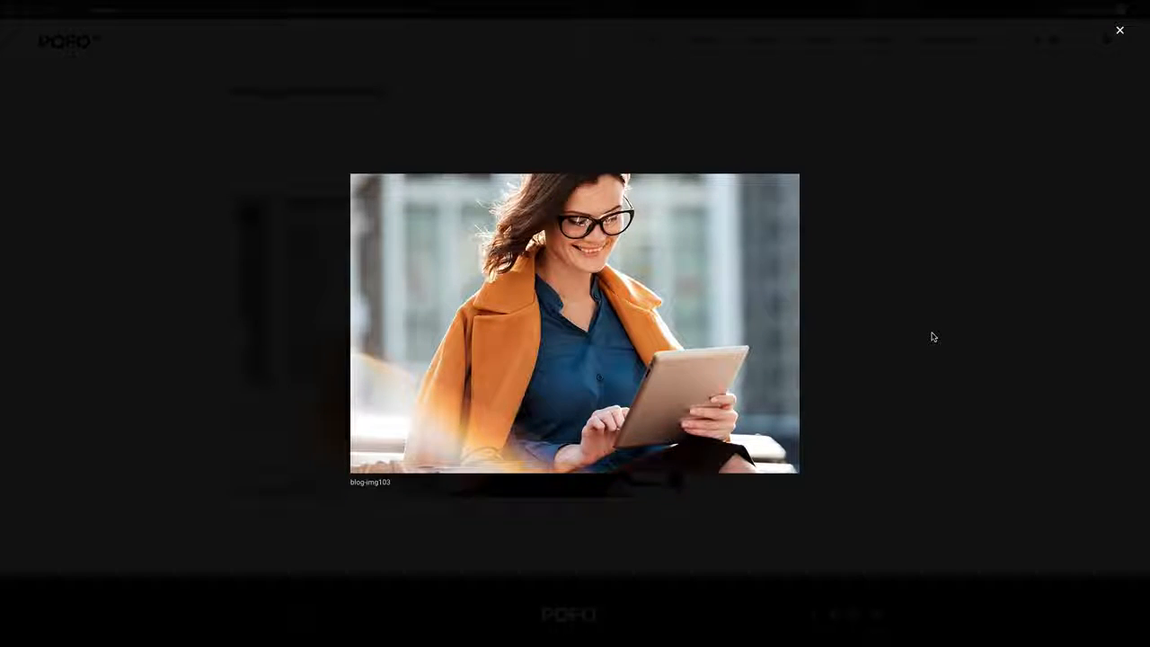
{"action": "left_click", "coordinate": [944, 323]}
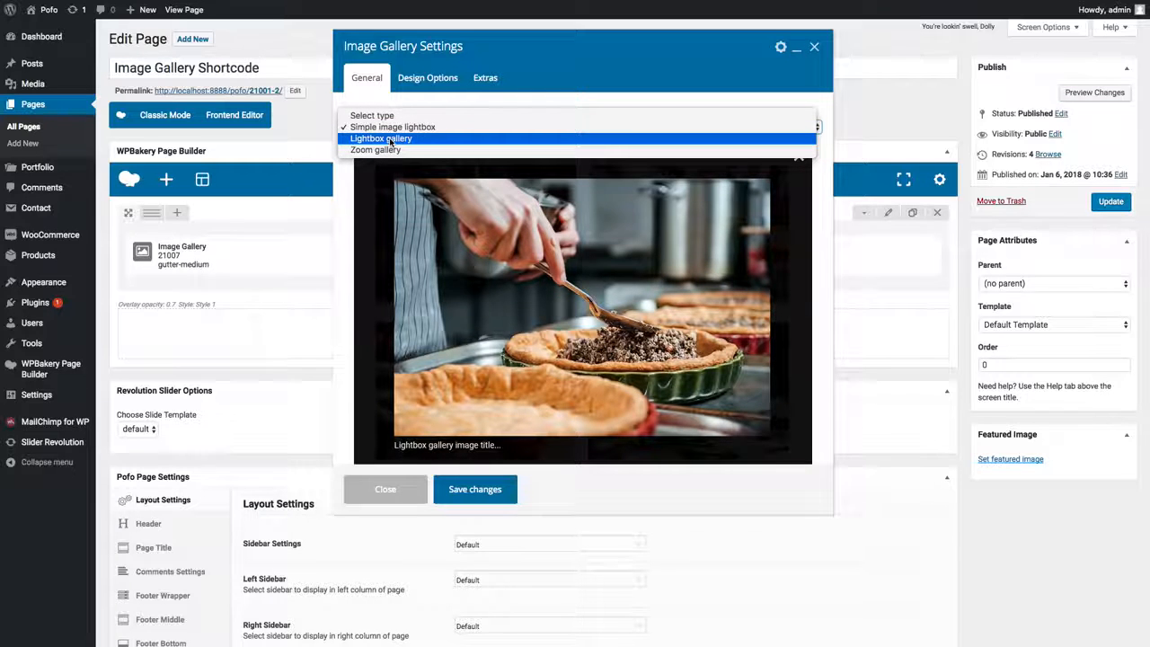
- Switch the gallery type to Lightbox gallery and add the first six images of the media library to it
{"action": "left_click", "coordinate": [390, 141]}
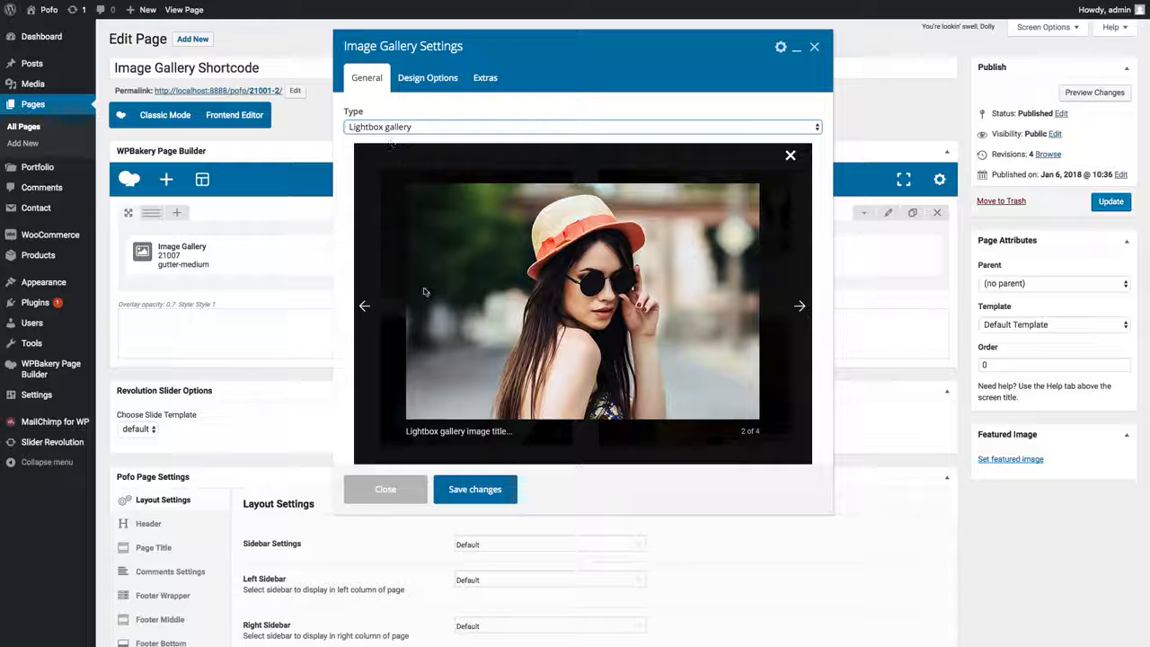
{"action": "scroll", "coordinate": [429, 290], "scroll_direction": "down", "scroll_amount": 2}
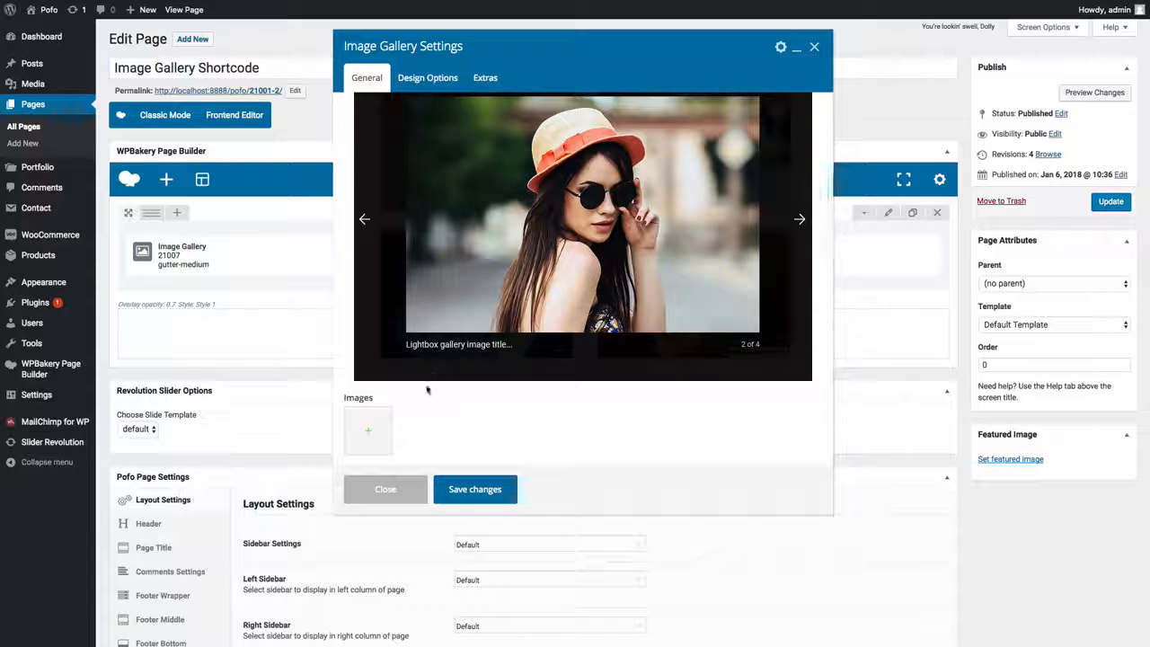
{"action": "scroll", "coordinate": [395, 425], "scroll_direction": "down", "scroll_amount": 1}
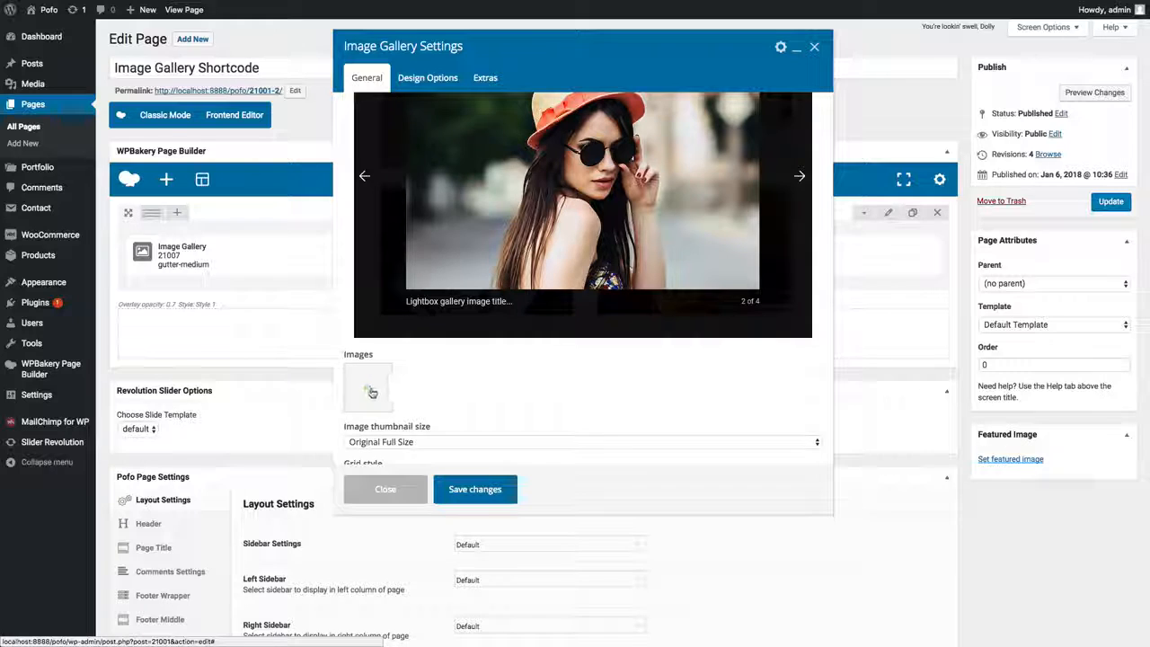
{"action": "left_click", "coordinate": [371, 392]}
{"action": "left_click", "coordinate": [254, 146]}
{"action": "left_click", "coordinate": [346, 146]}
{"action": "left_click", "coordinate": [438, 145]}
{"action": "left_click", "coordinate": [507, 164]}
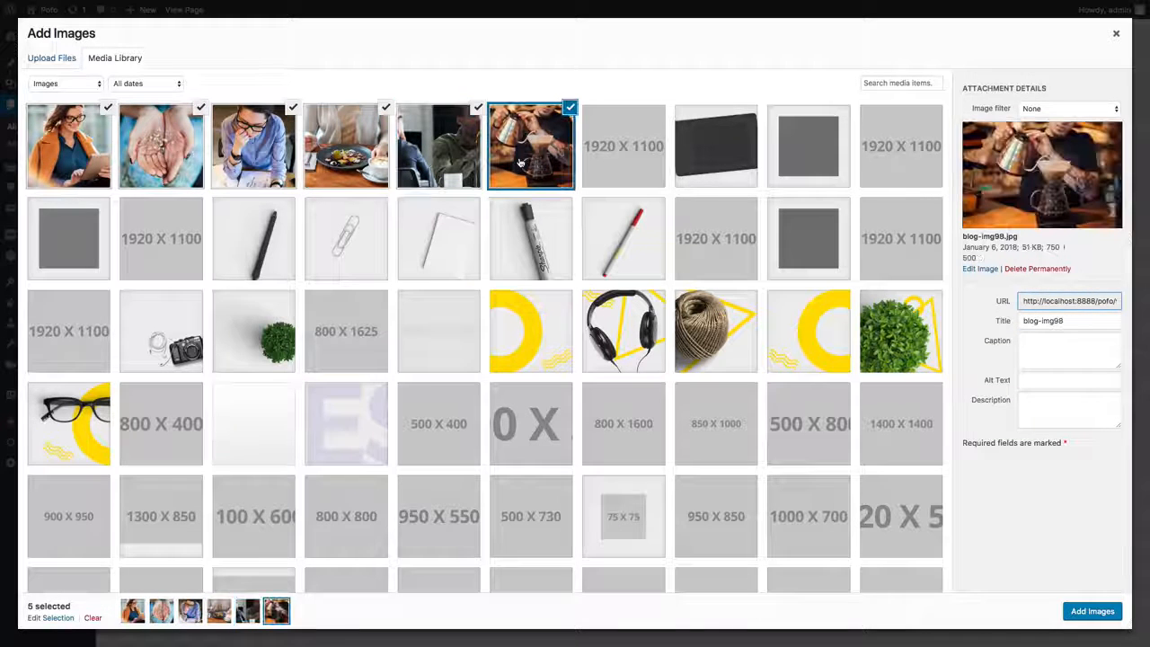
{"action": "left_click", "coordinate": [1089, 612]}
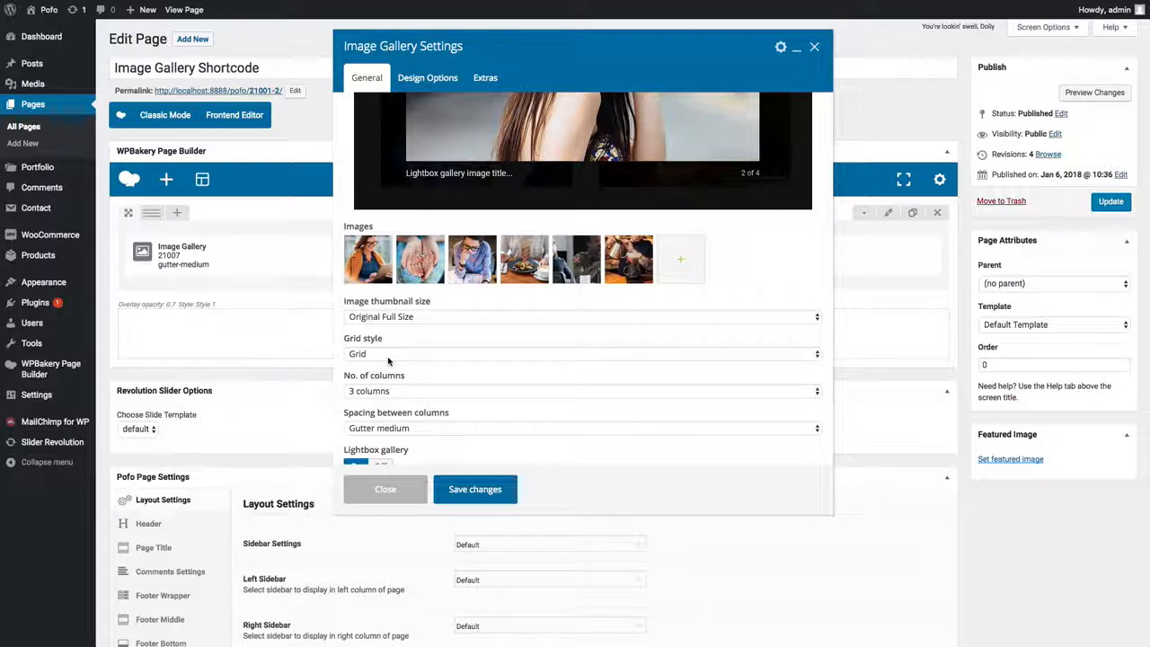
- Examine the gallery's grid style choices, Grid and Masonry, and keep Grid
{"action": "left_click", "coordinate": [388, 357]}
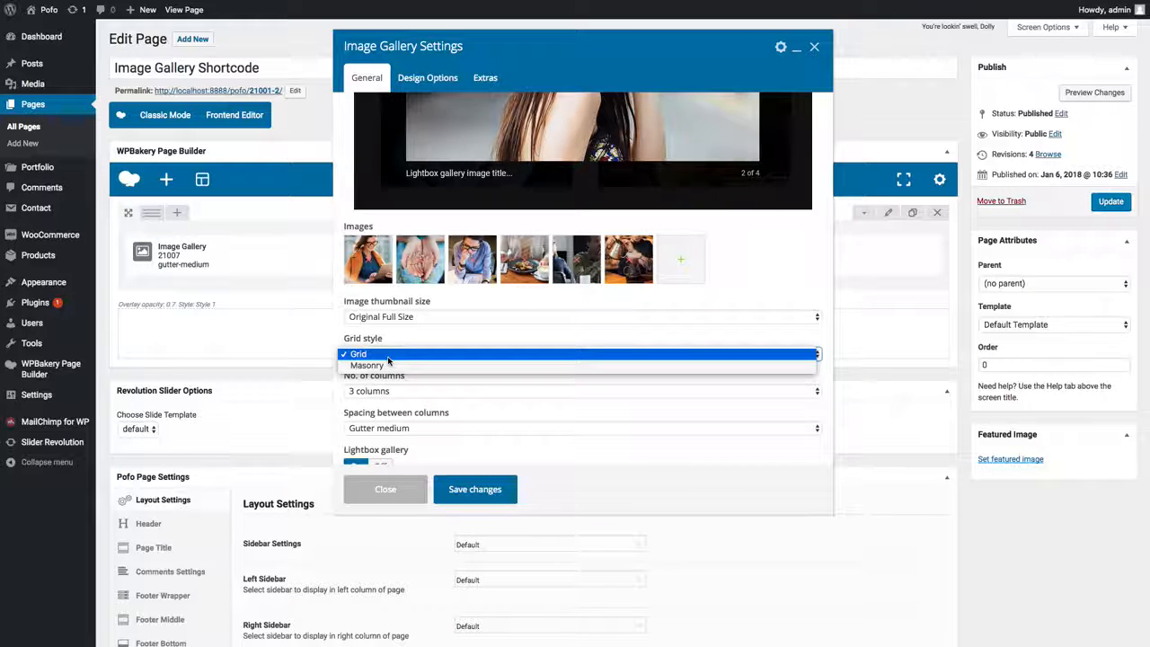
{"action": "left_click", "coordinate": [435, 334]}
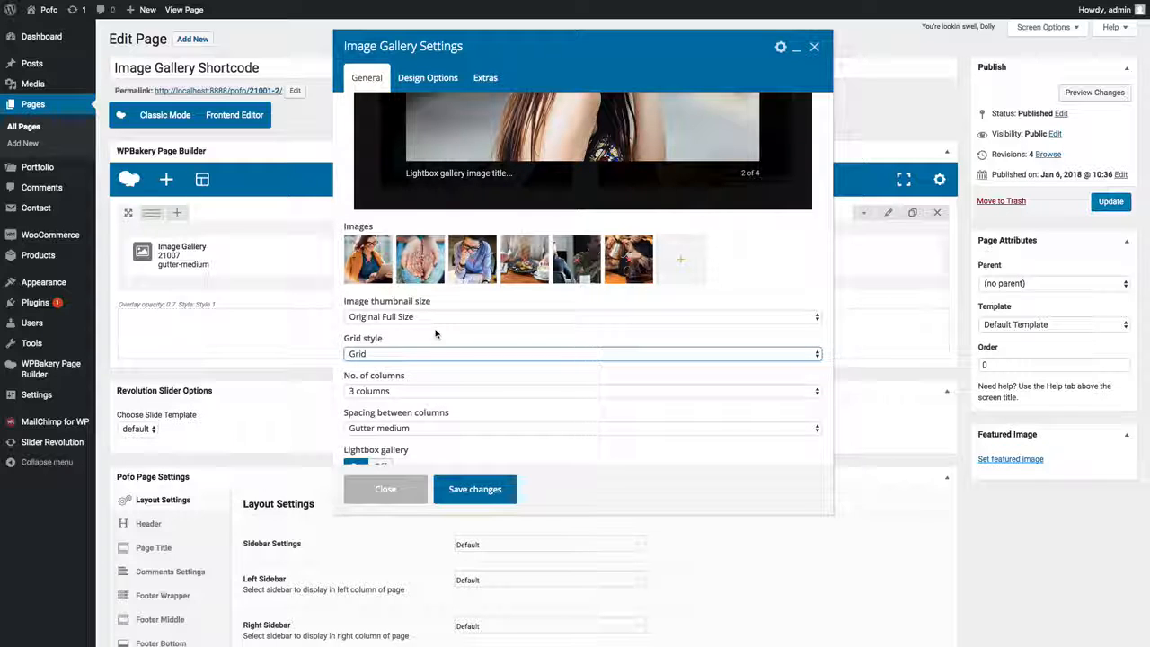
{"action": "left_click", "coordinate": [401, 357]}
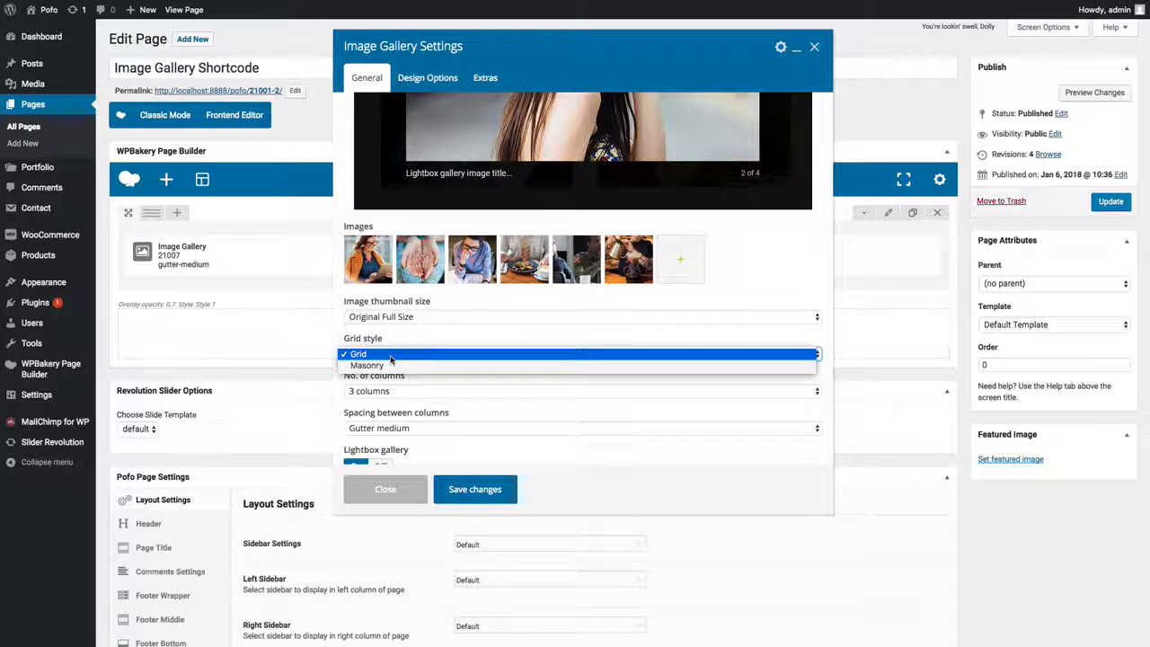
{"action": "left_click", "coordinate": [424, 338]}
- Examine the number of columns and column spacing options, keeping 3 columns and Gutter medium
{"action": "scroll", "coordinate": [425, 337], "scroll_direction": "down", "scroll_amount": 1}
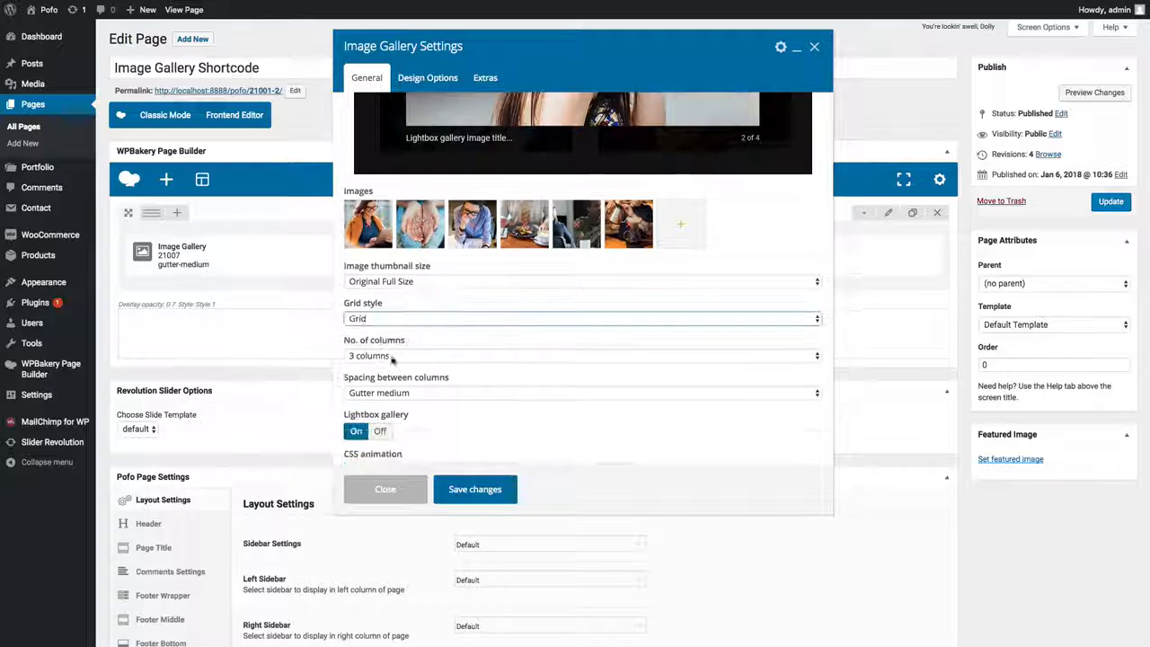
{"action": "left_click", "coordinate": [394, 356]}
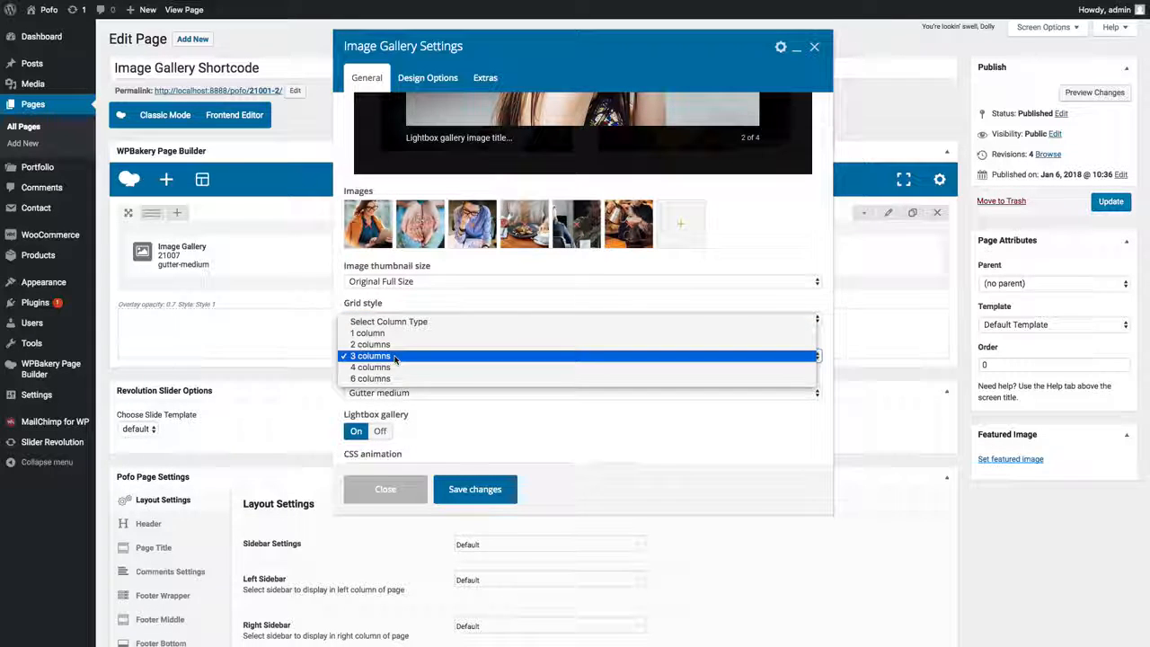
{"action": "left_click", "coordinate": [395, 356]}
{"action": "scroll", "coordinate": [400, 350], "scroll_direction": "down", "scroll_amount": 1}
{"action": "left_click", "coordinate": [408, 341]}
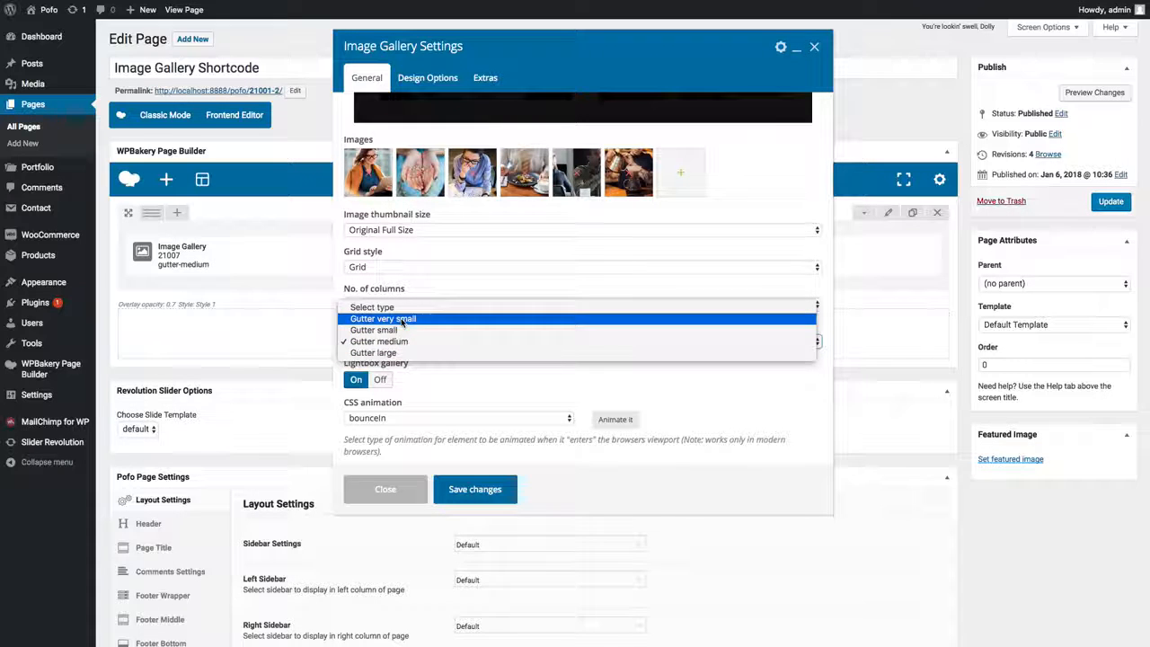
{"action": "left_click", "coordinate": [465, 368]}
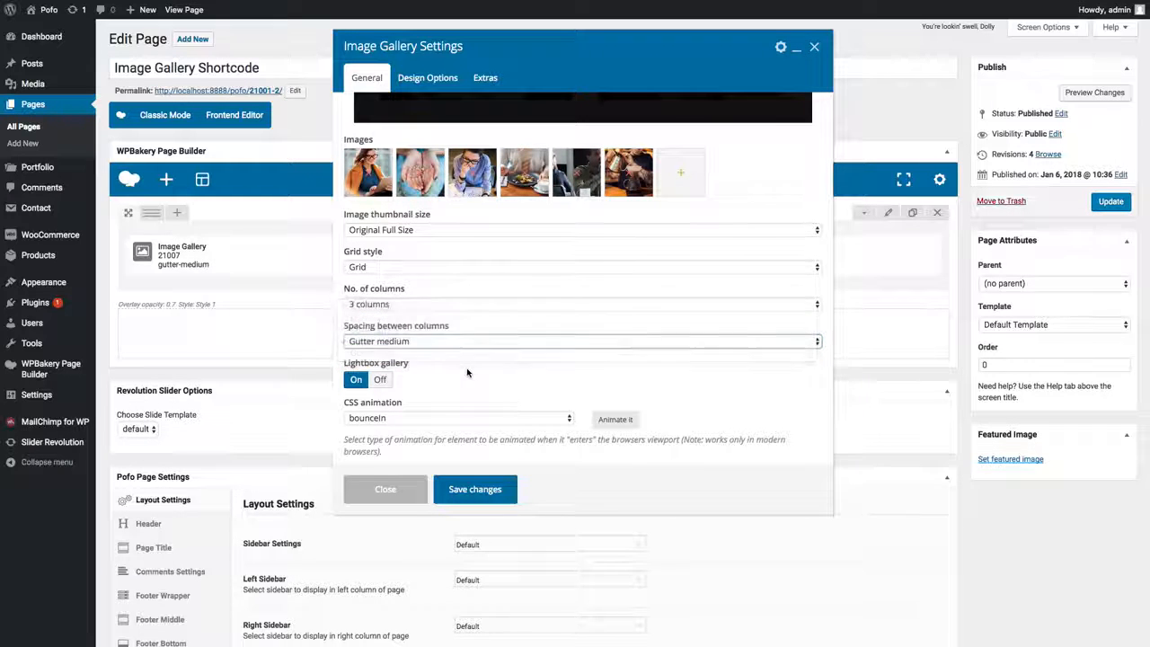
{"action": "scroll", "coordinate": [421, 375], "scroll_direction": "down", "scroll_amount": 1}
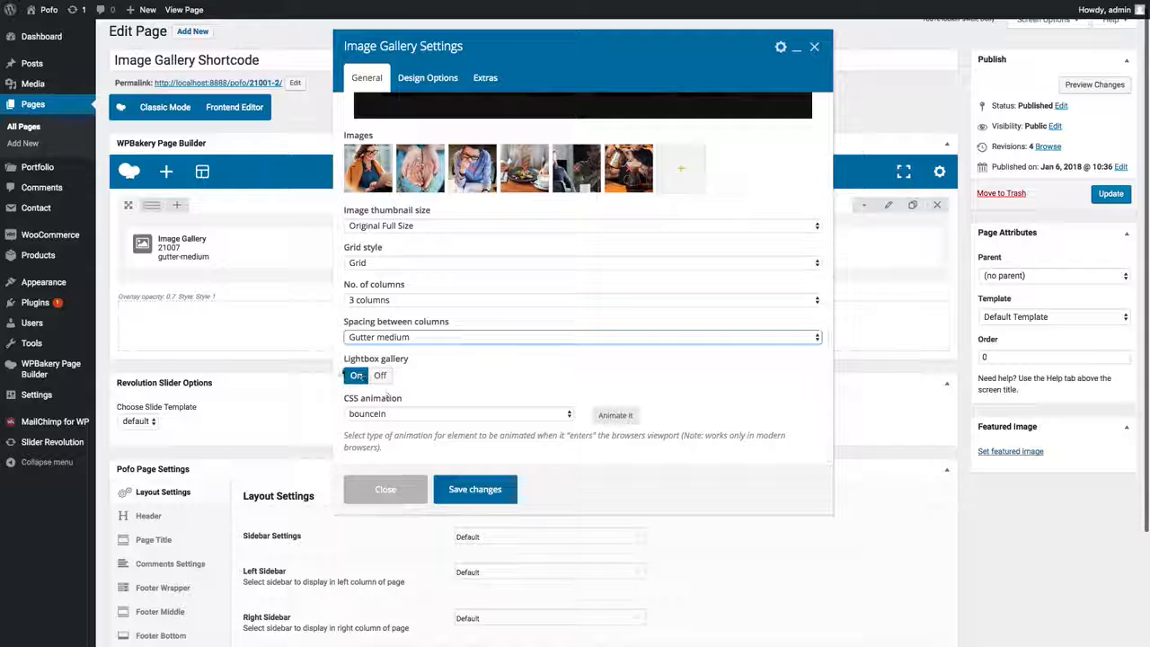
- Save the lightbox gallery settings and preview the page, opening the first image in the lightbox and advancing to the next one
{"action": "left_click", "coordinate": [470, 490]}
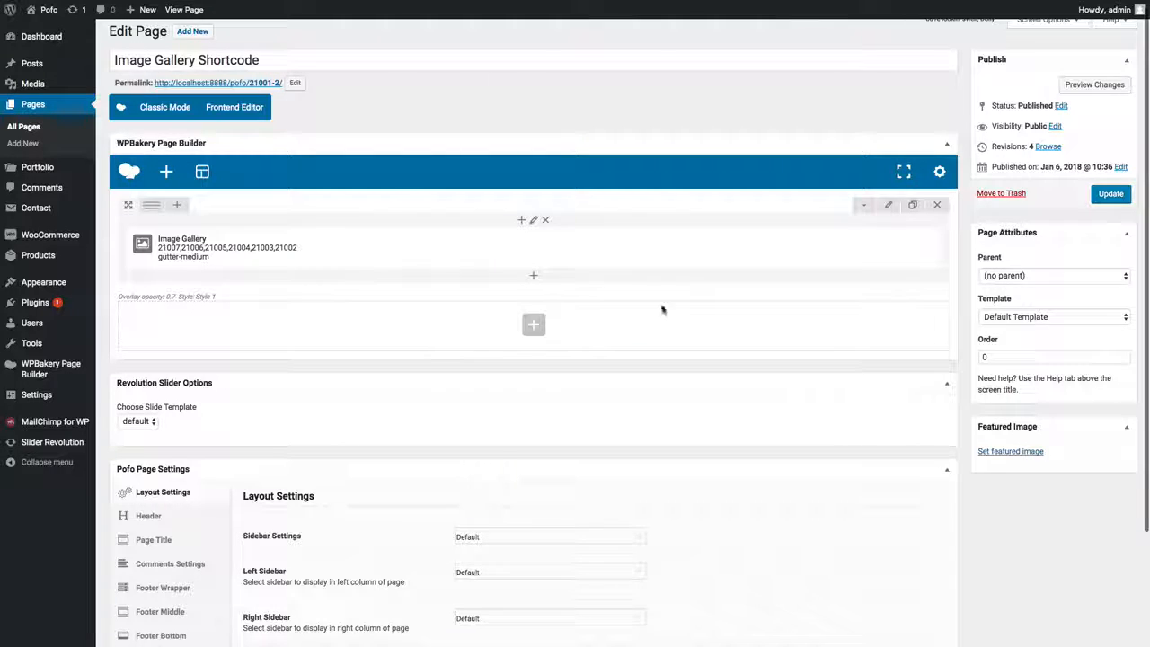
{"action": "left_click", "coordinate": [1094, 87]}
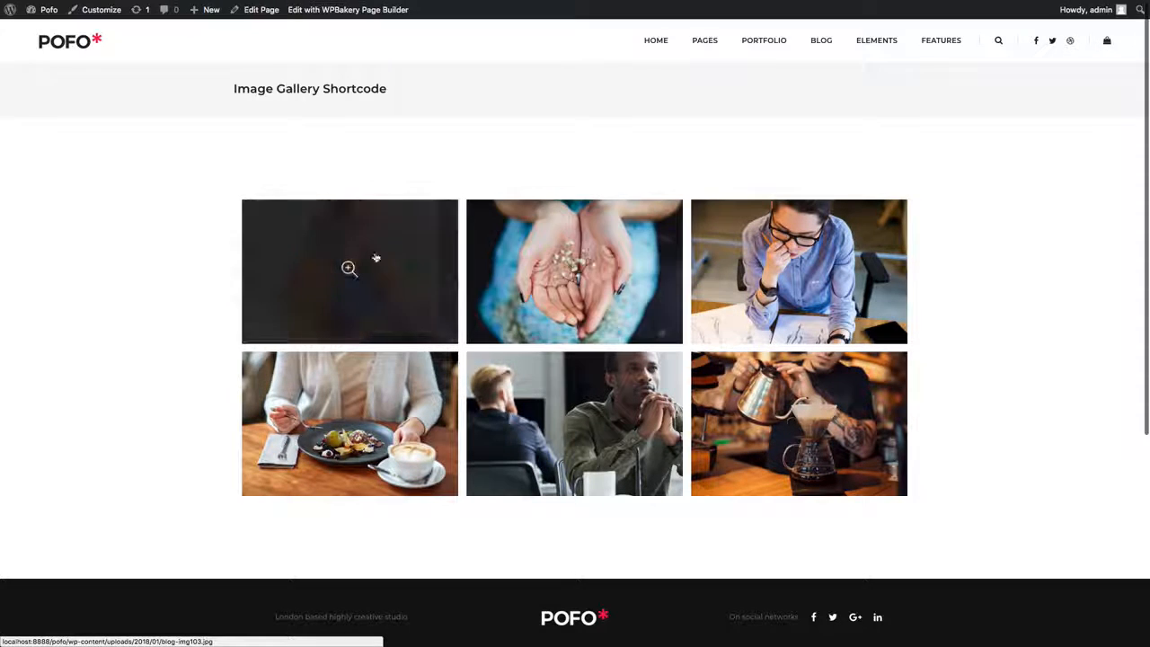
{"action": "left_click", "coordinate": [351, 275]}
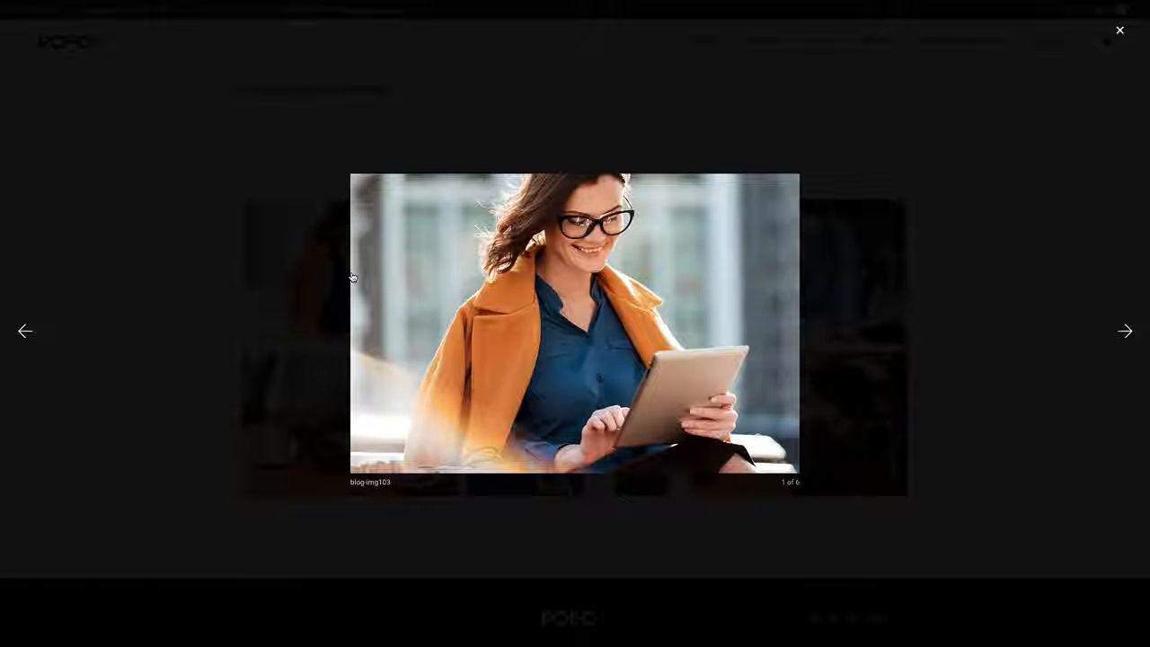
{"action": "key", "text": "Right"}
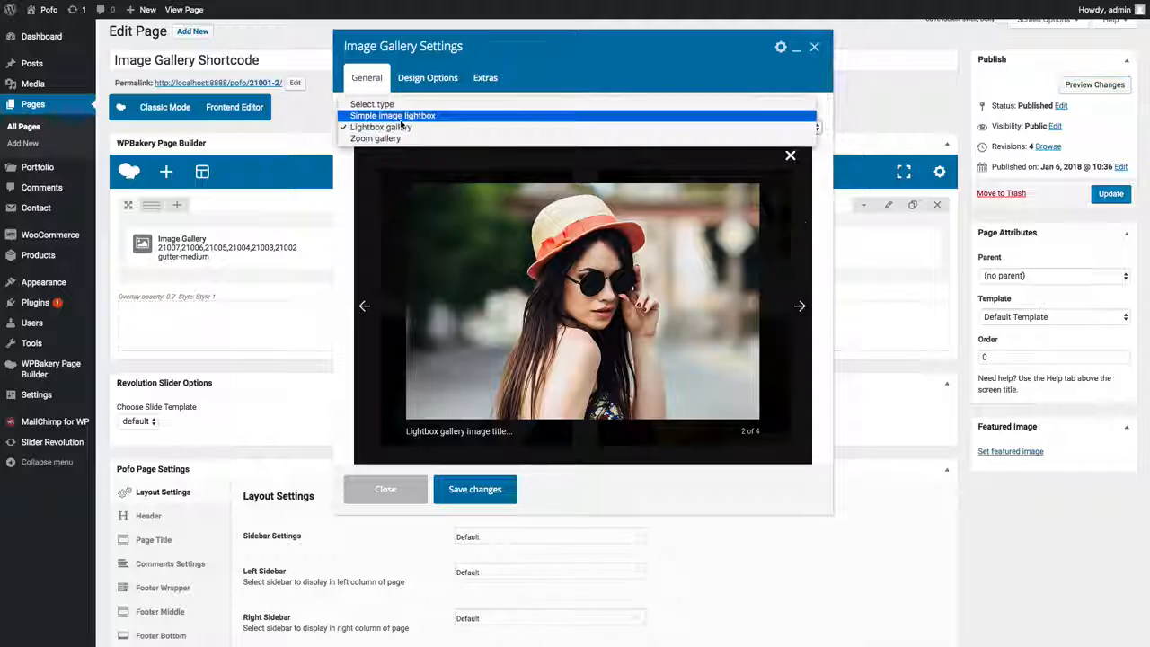
- Change the gallery type to Zoom gallery, review its image, column and animation settings, and save the element
{"action": "left_click", "coordinate": [395, 139]}
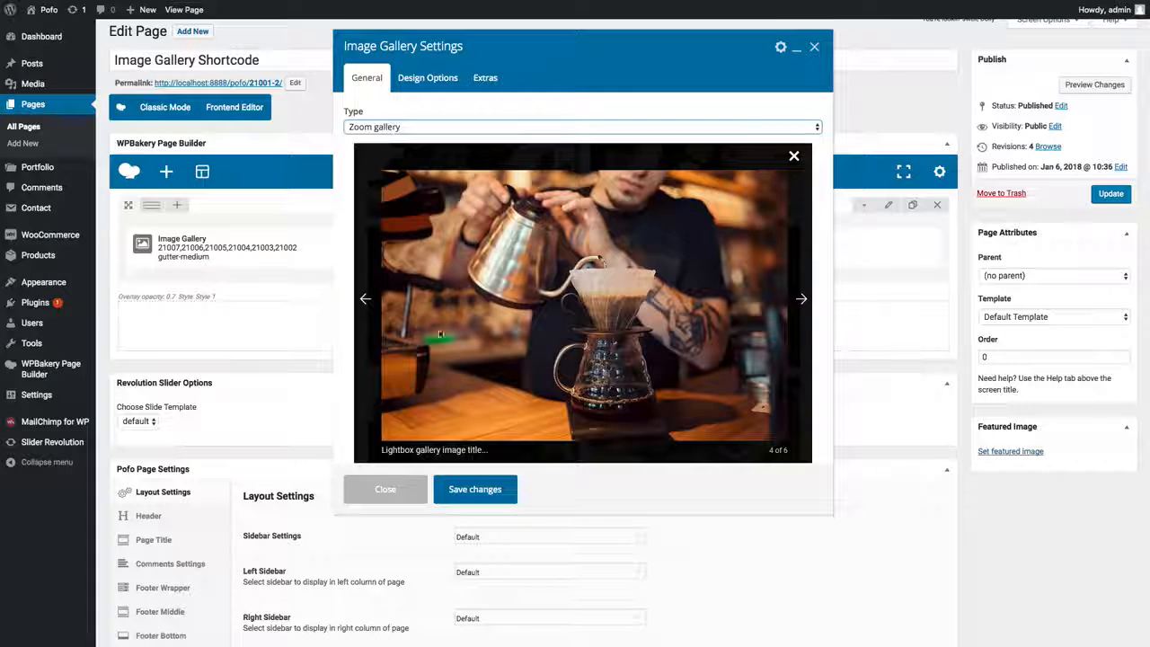
{"action": "left_click", "coordinate": [391, 122]}
{"action": "left_click", "coordinate": [391, 122]}
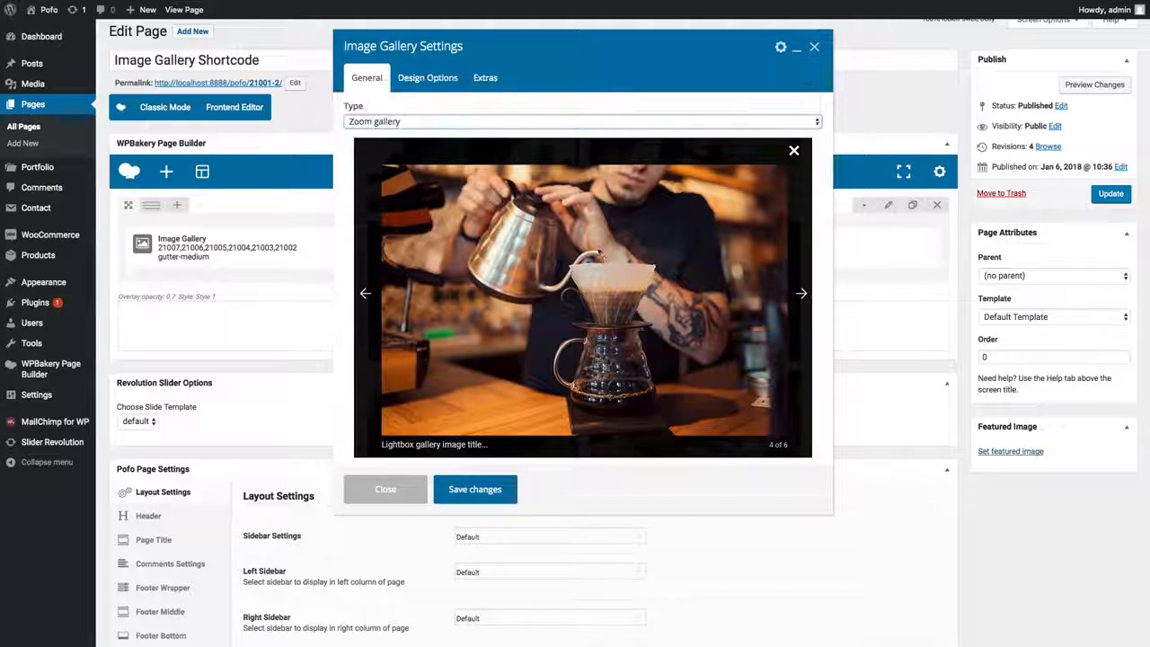
{"action": "scroll", "coordinate": [456, 346], "scroll_direction": "down", "scroll_amount": 5}
{"action": "scroll", "coordinate": [449, 395], "scroll_direction": "down", "scroll_amount": 2}
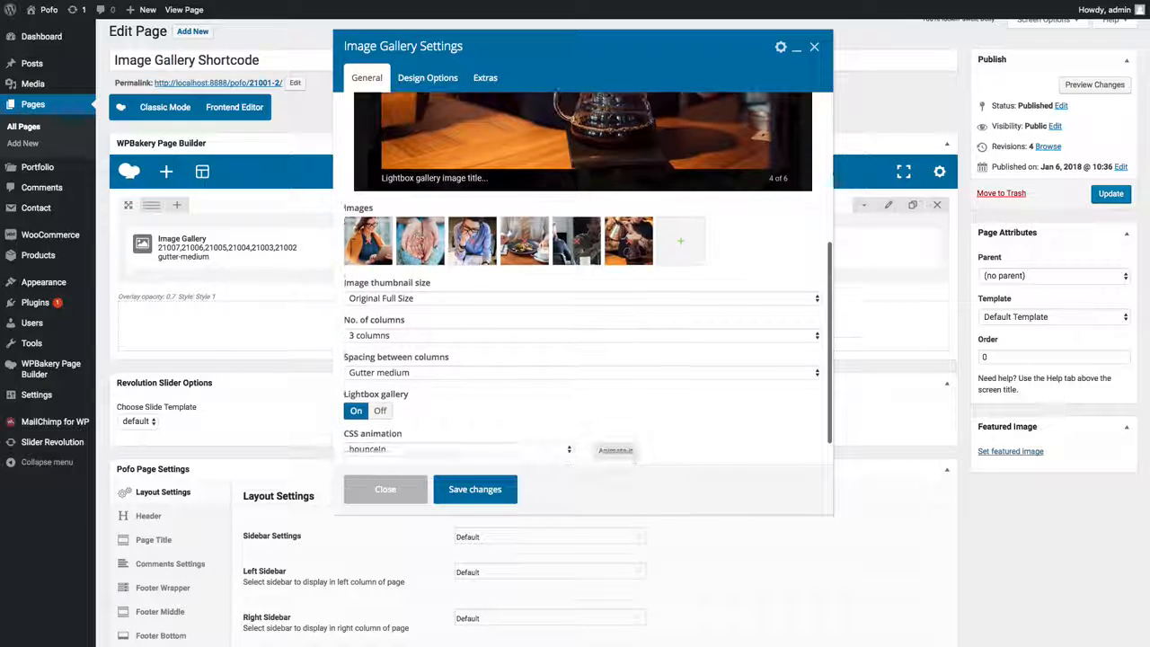
{"action": "left_click", "coordinate": [475, 489]}
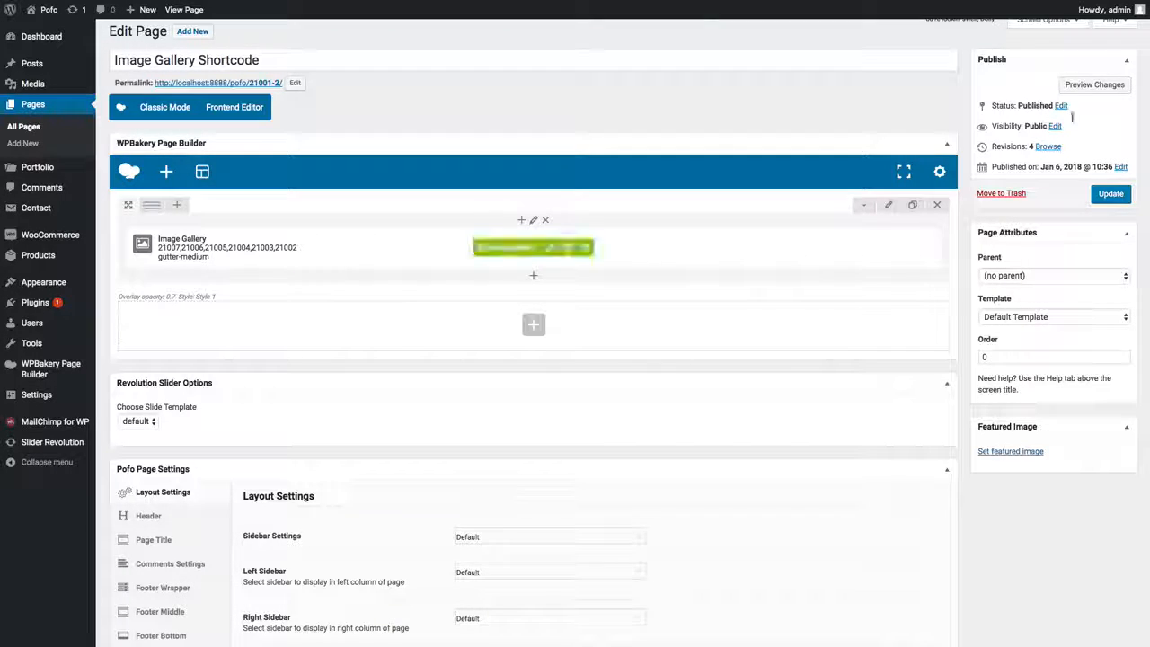
- Preview the zoom gallery page, opening and closing the first and the fifth image in the enlarged view
{"action": "left_click", "coordinate": [1110, 83]}
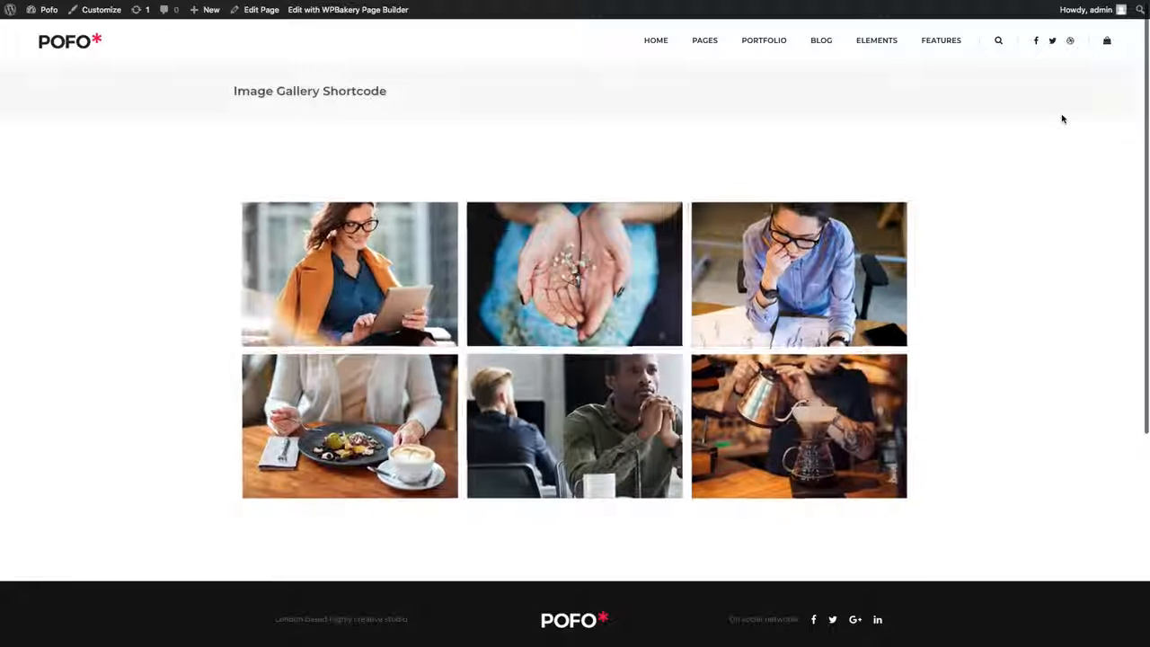
{"action": "left_click", "coordinate": [358, 276]}
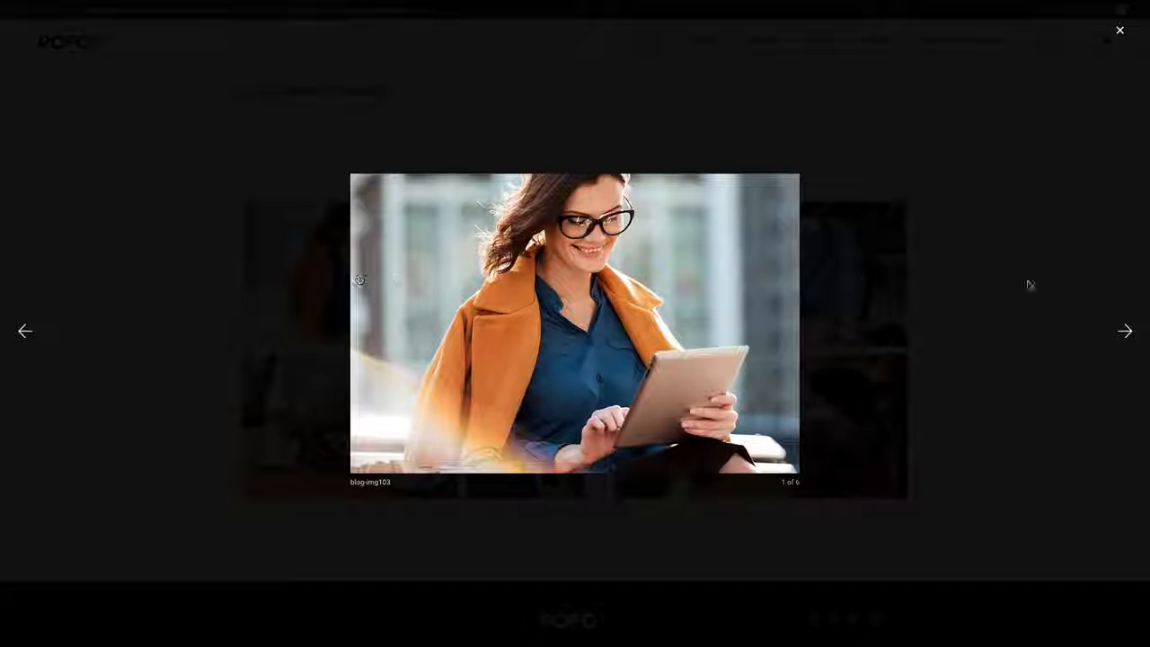
{"action": "left_click", "coordinate": [1121, 32]}
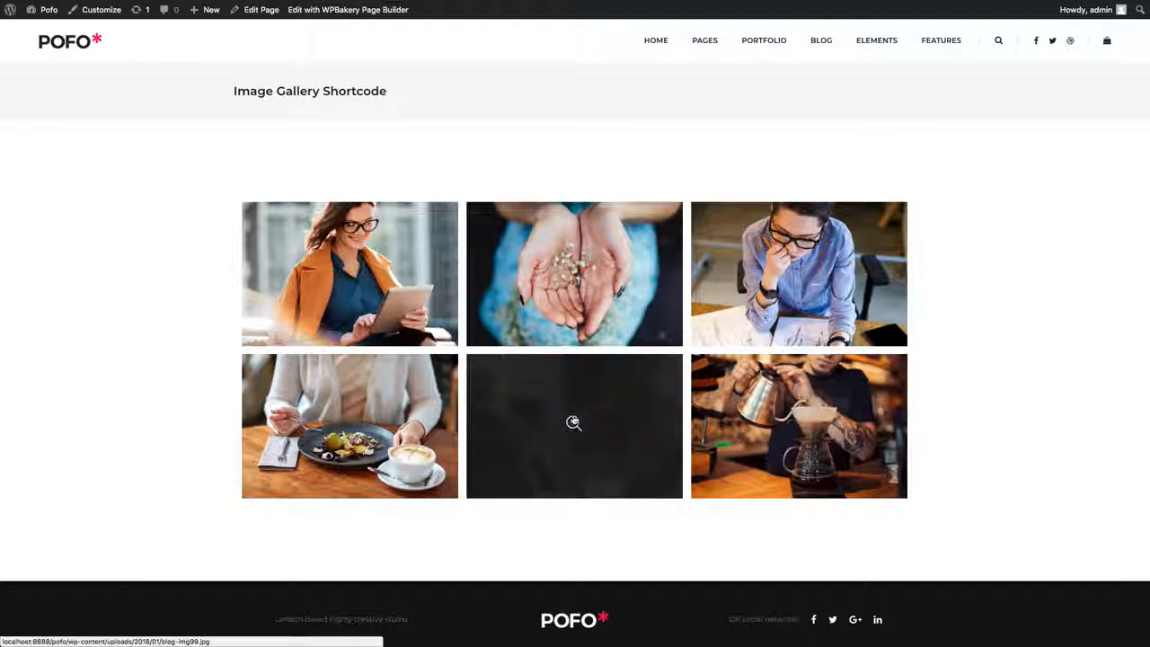
{"action": "left_click", "coordinate": [573, 422]}
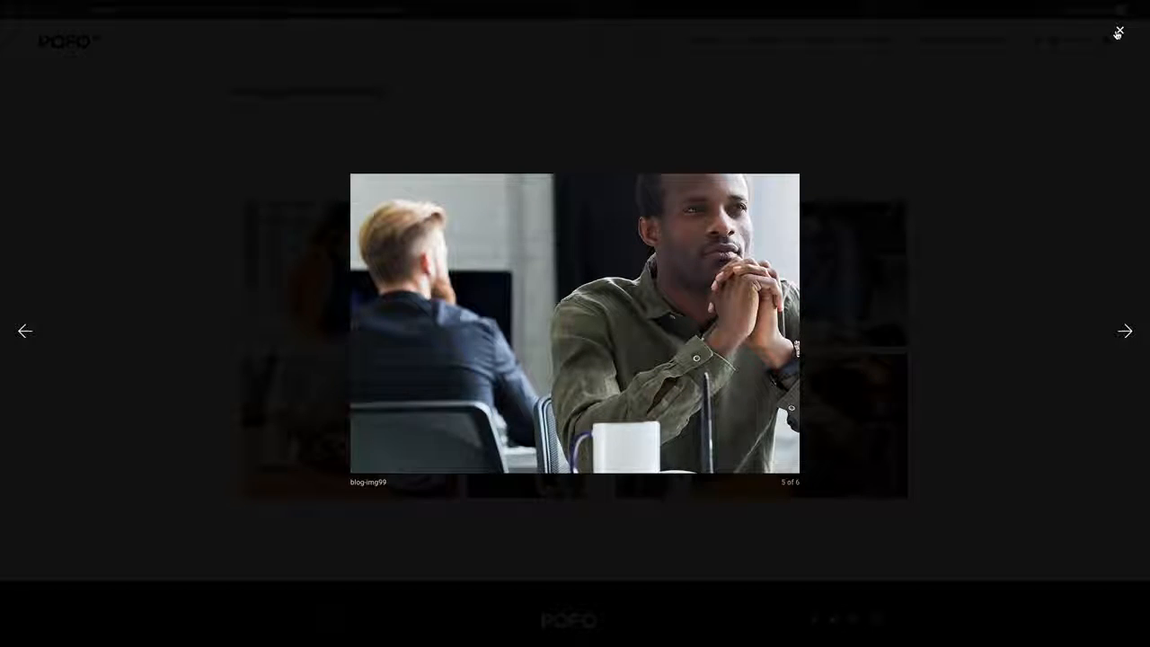
{"action": "left_click", "coordinate": [1119, 33]}
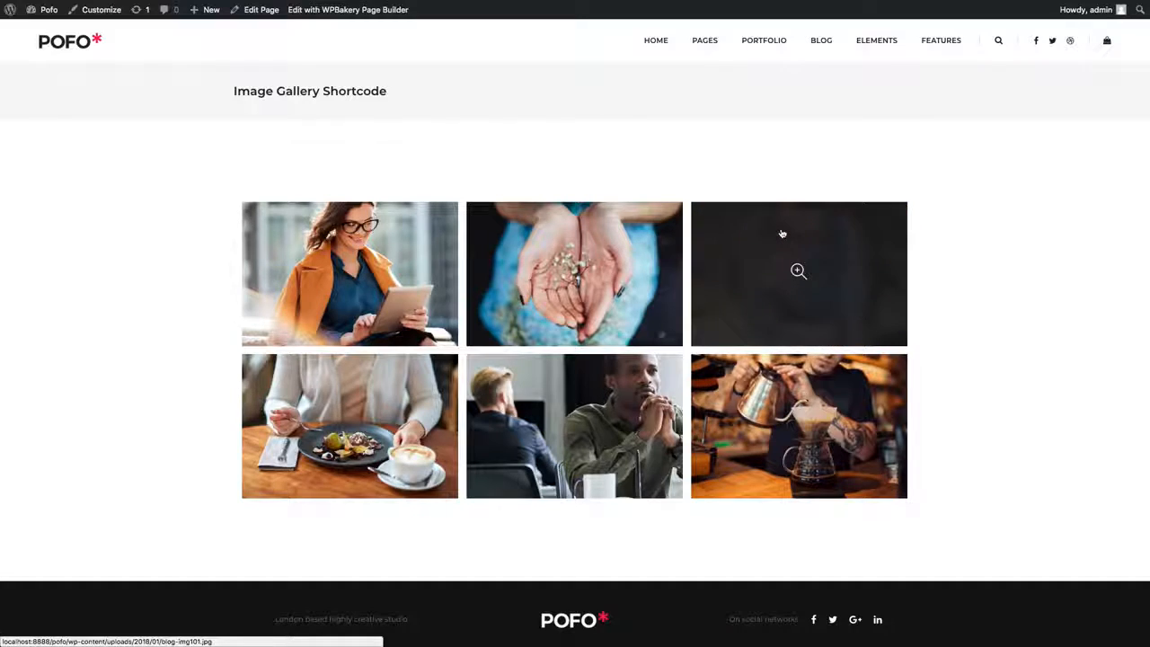